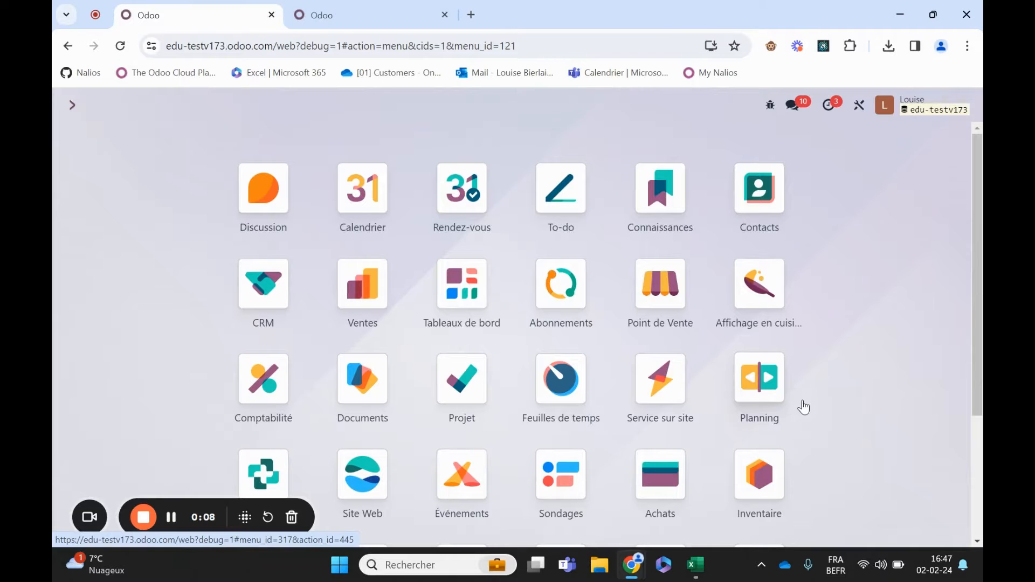
- Open the Niveaux de relance list from the Comptabilité configuration
click(267, 389)
click(550, 108)
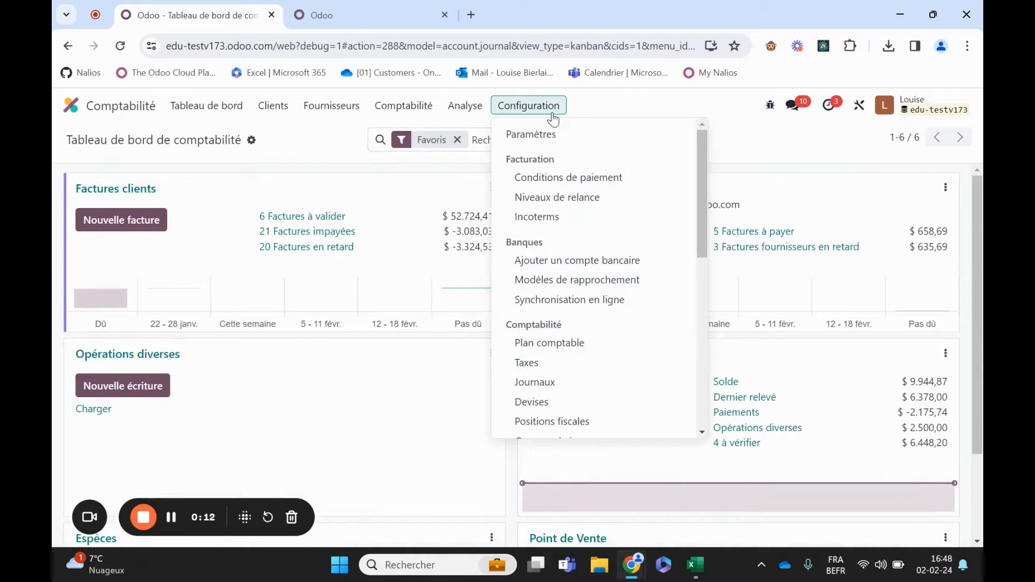
click(548, 204)
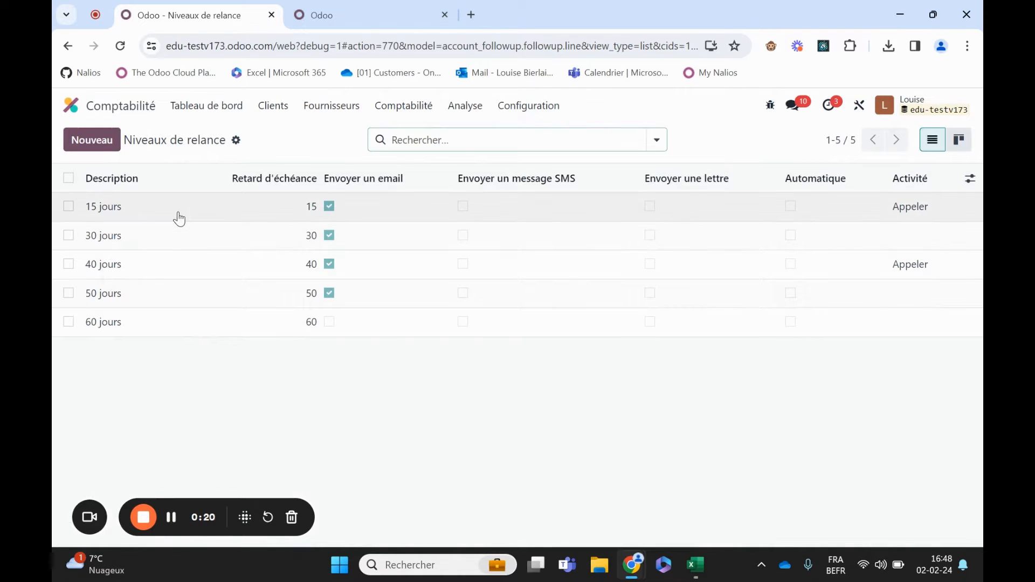
- Start a new follow-up level and discard it
click(100, 141)
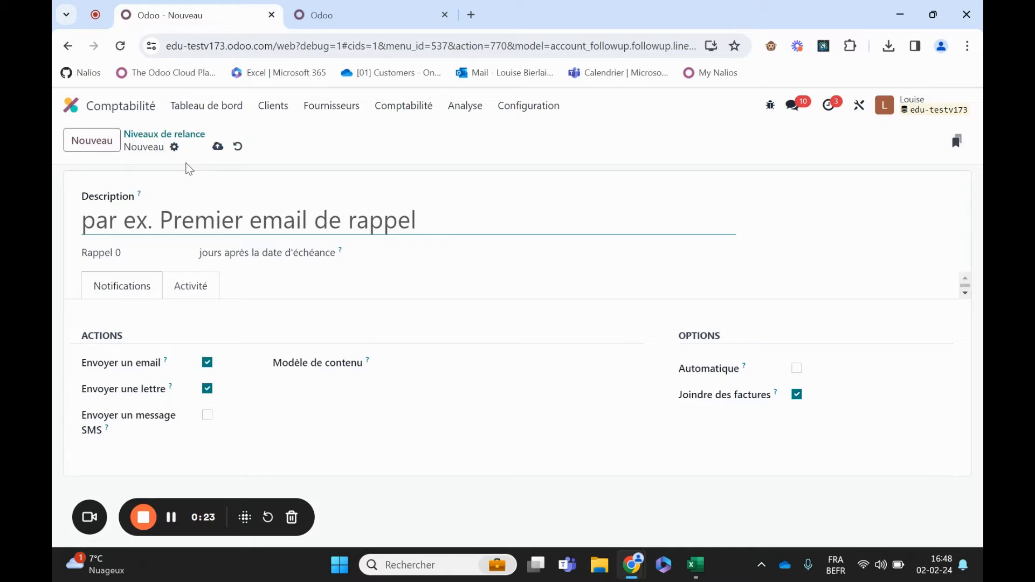
click(238, 146)
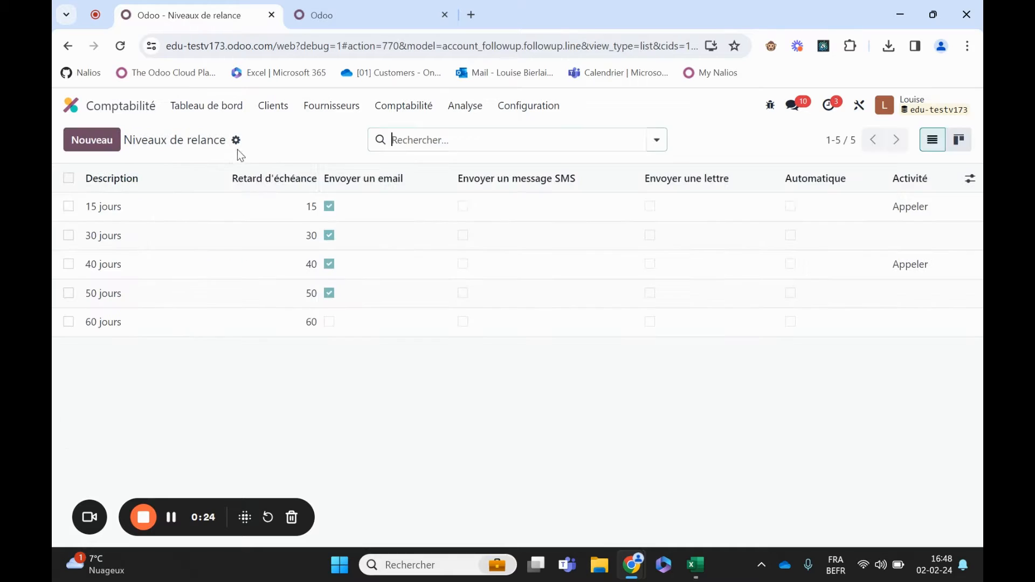
- Open the 15 jours follow-up level and go to its linked content template, Rappel de paiement
click(150, 210)
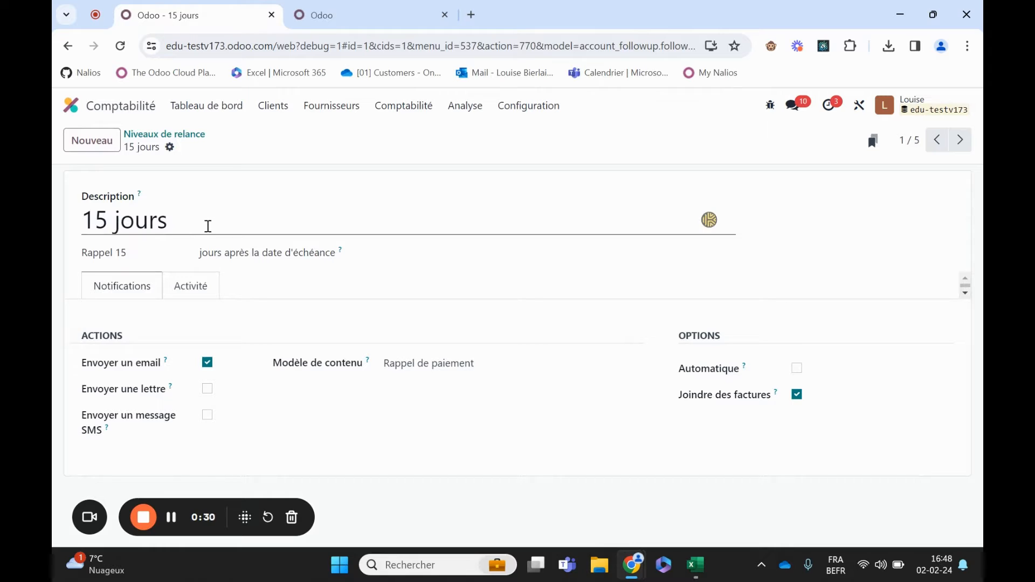
drag(207, 225, 162, 234)
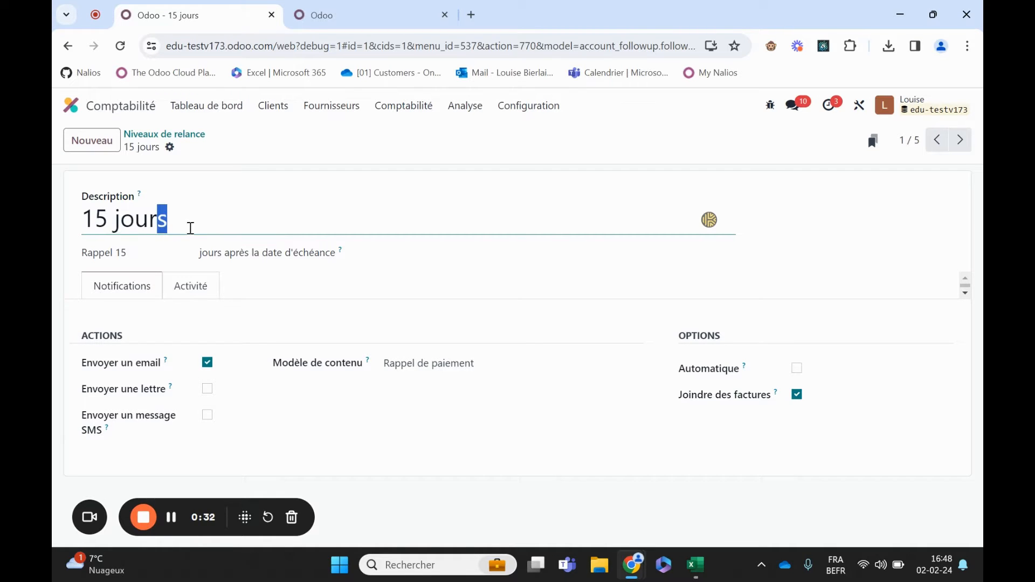
click(186, 227)
mouse_move(368, 364)
click(552, 364)
click(536, 365)
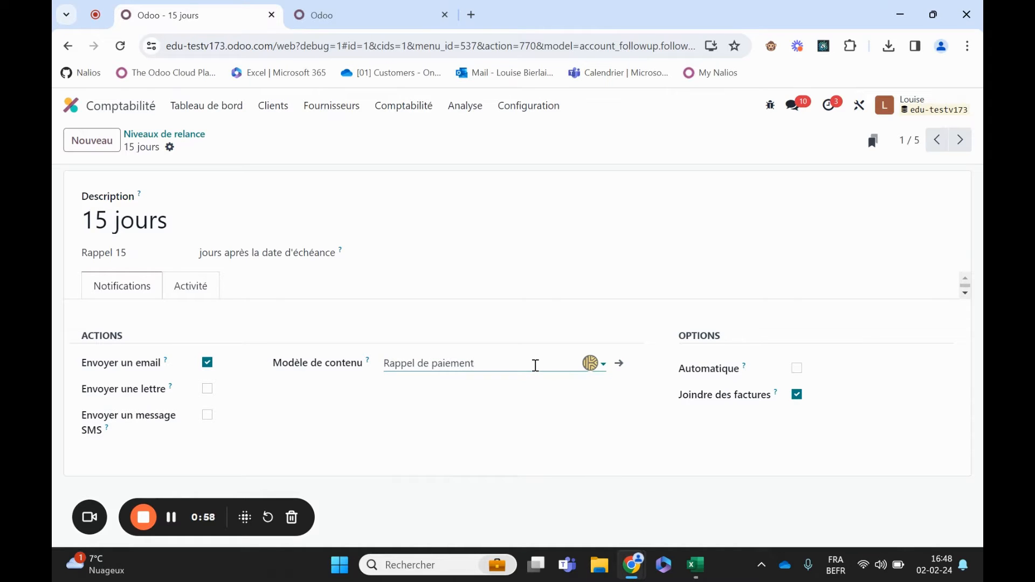
click(617, 367)
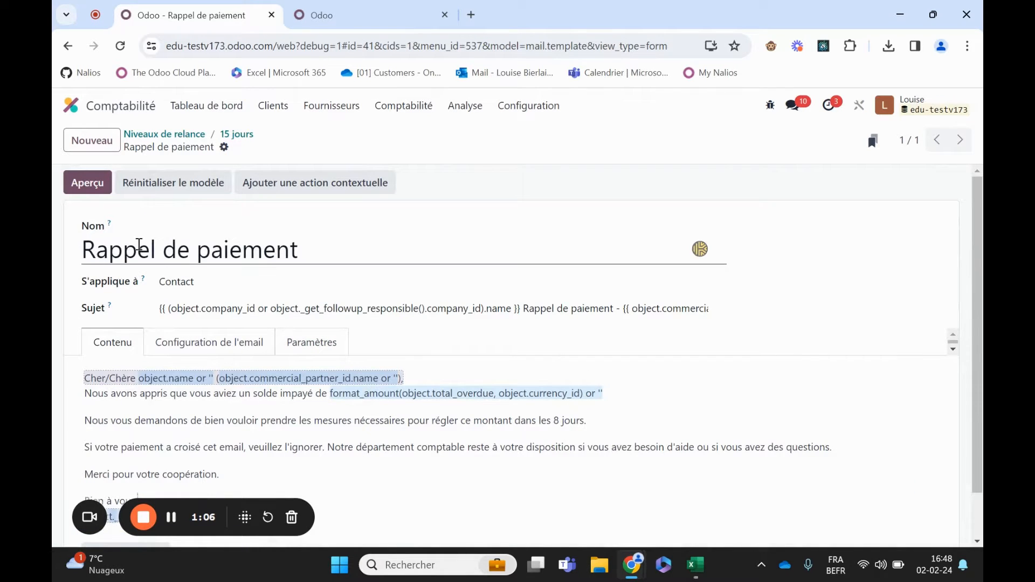
- Try adding test text and blank lines after "Merci pour votre coopération." in the email body, and remove them
scroll(257, 422, down, 1)
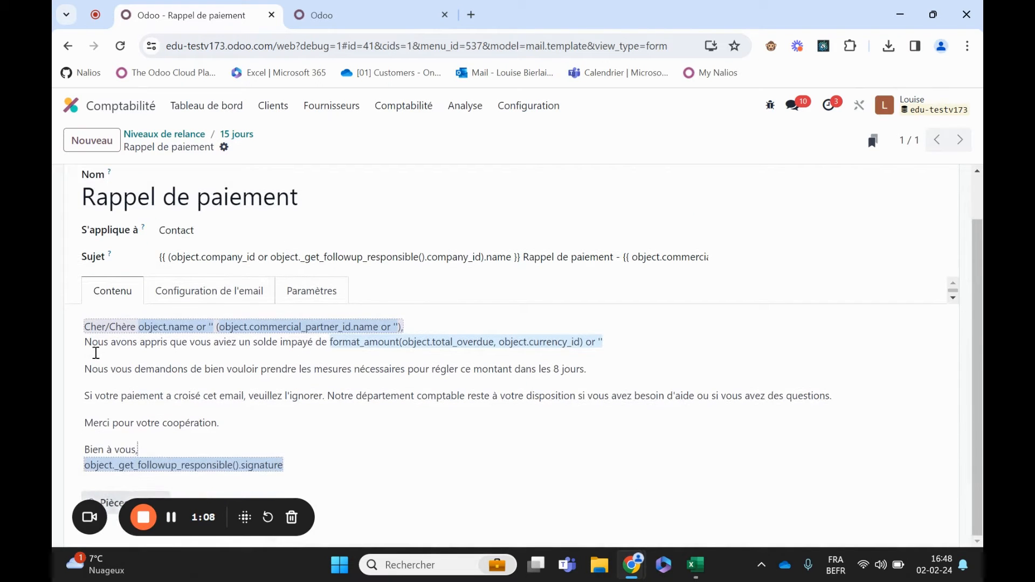
drag(85, 345, 216, 398)
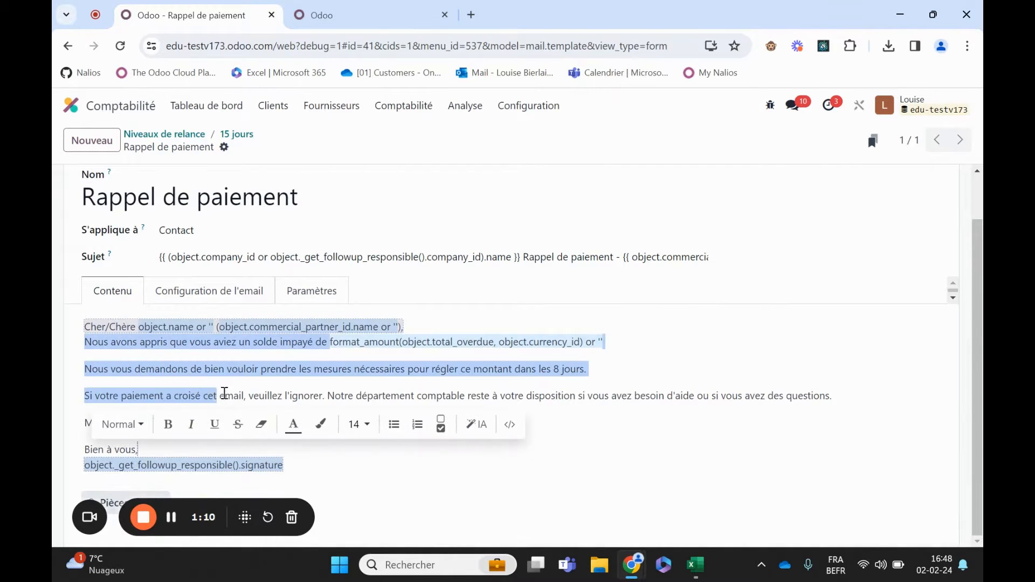
click(467, 494)
click(283, 424)
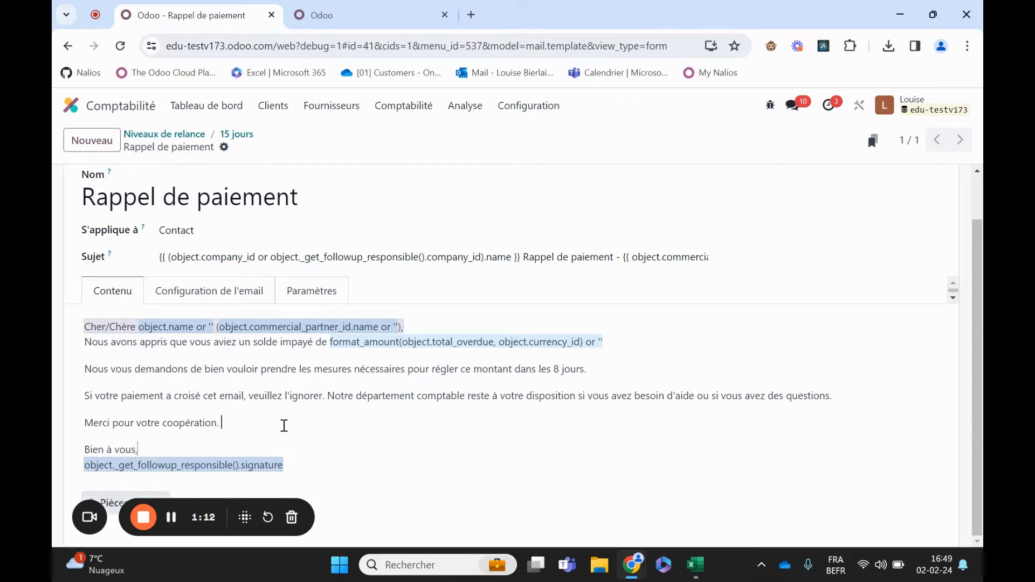
text(ljbqljbdlqjd)
key(Return)
key(Return)
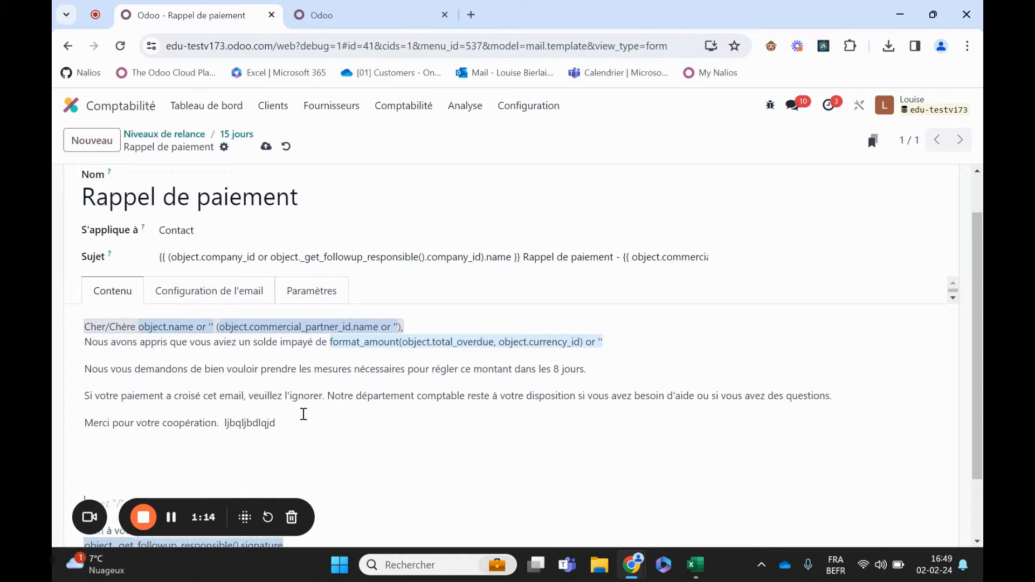
key(BackSpace)
key(BackSpace)
key(BackSpace)
key(BackSpace)
key(BackSpace)
key(BackSpace)
key(BackSpace)
key(BackSpace)
key(BackSpace)
key(BackSpace)
key(BackSpace)
key(BackSpace)
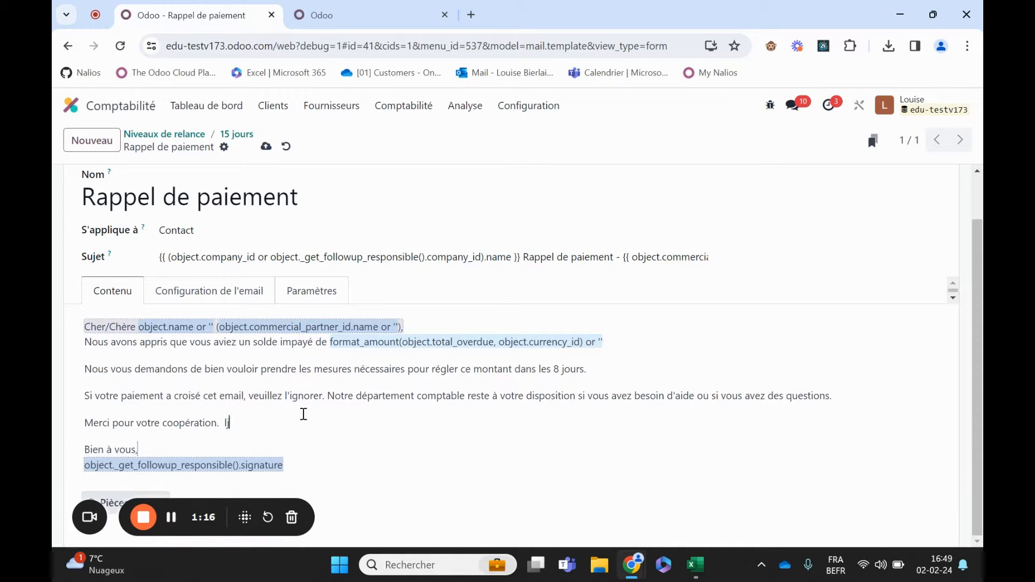
key(BackSpace)
- Try turning the "Merci pour votre coopération." line into a Check-list, revert it, and bring up the insertable blocks again
text(/)
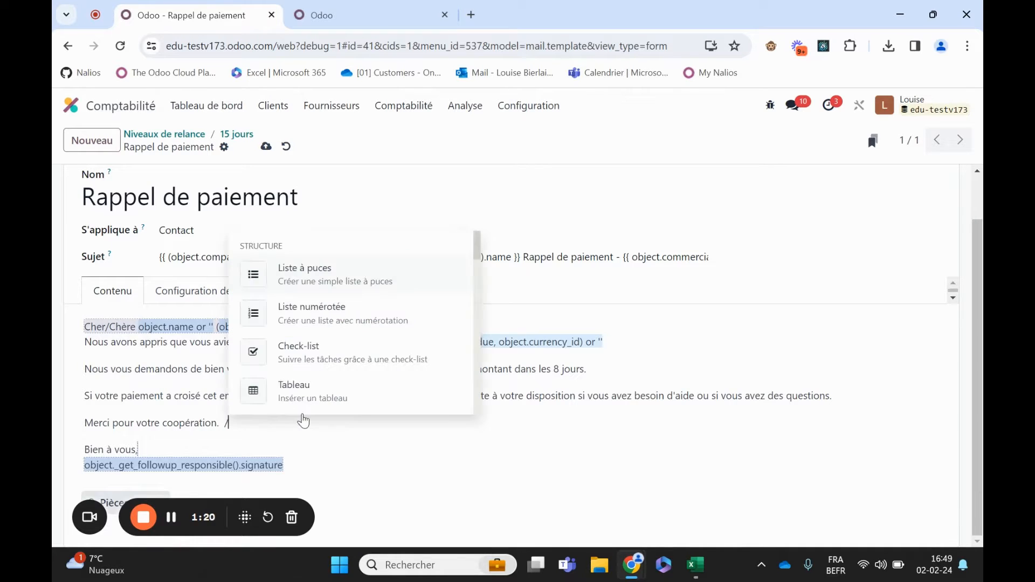
click(268, 362)
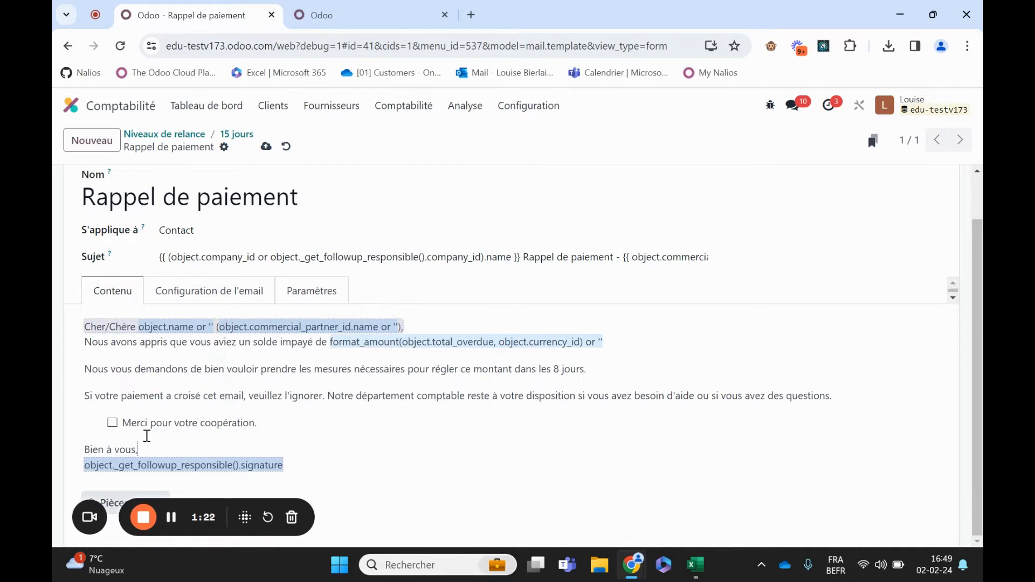
click(116, 422)
click(120, 421)
key(BackSpace)
click(262, 425)
text(/)
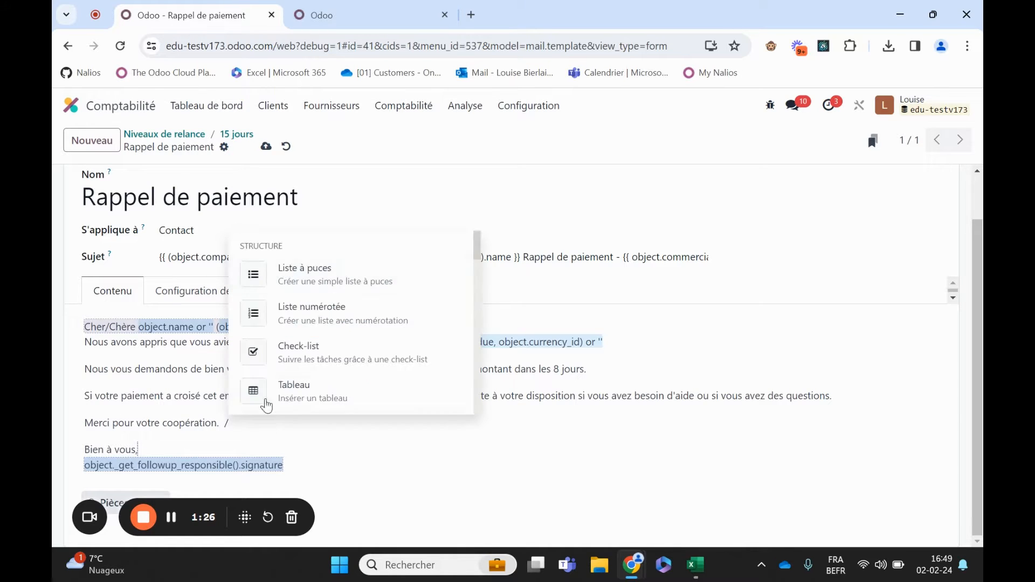
click(248, 381)
click(265, 414)
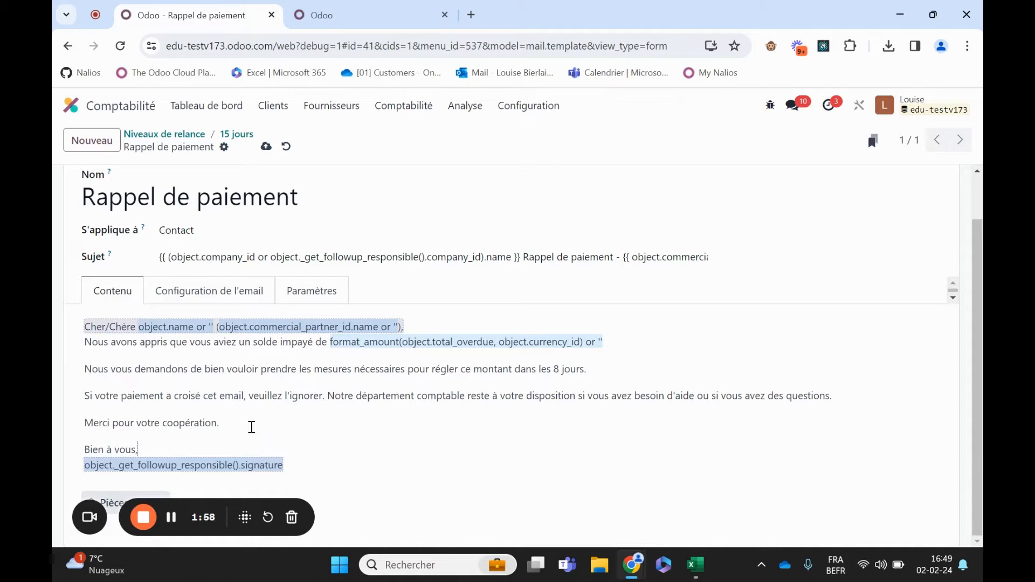
- Insert a dynamic placeholder for the contact's Code postal (zip) after "dans les 8 jours." in the email body
click(619, 371)
text(/)
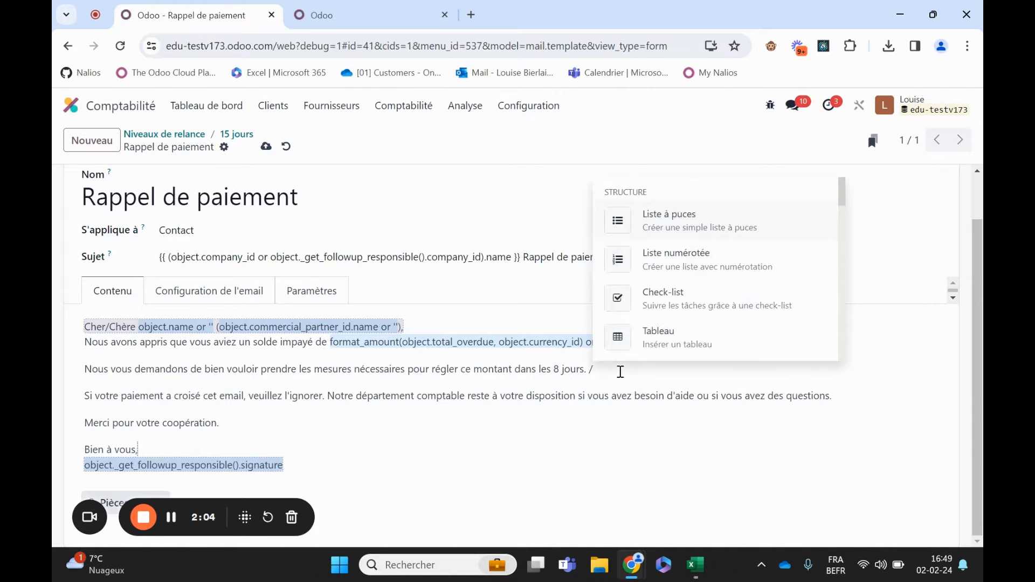
scroll(687, 237, down, 10)
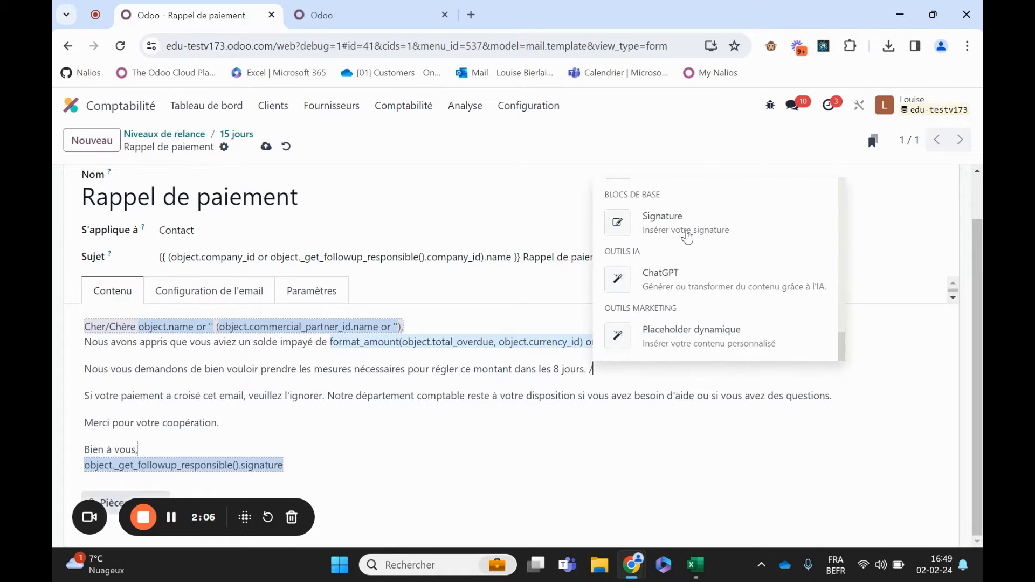
click(720, 346)
scroll(664, 493, down, 1)
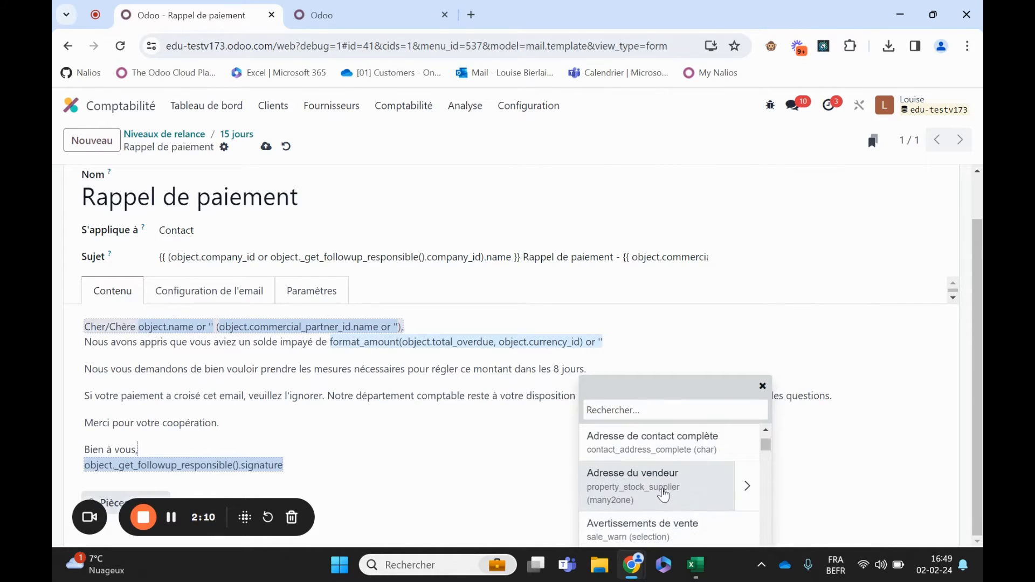
scroll(664, 494, down, 3)
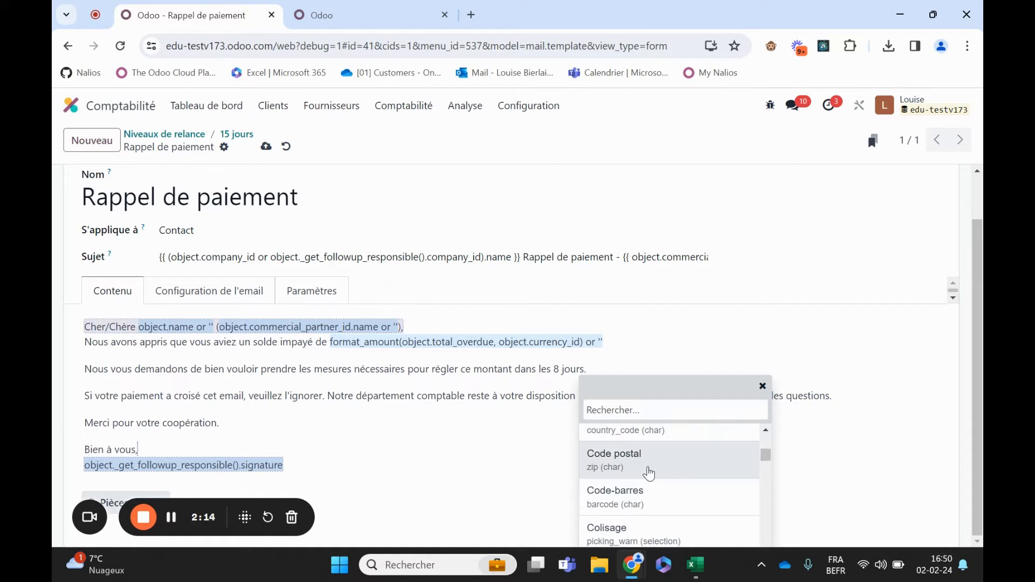
click(649, 474)
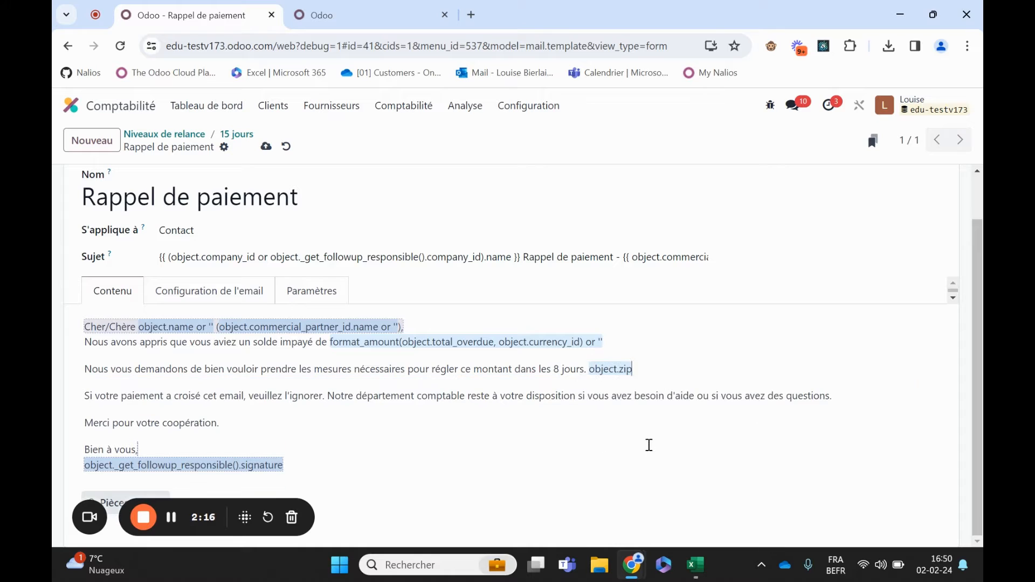
key(Return)
- Preview the Rappel de paiement email, examining the recipient name, outstanding amount, signature and sender, and close the preview
click(85, 181)
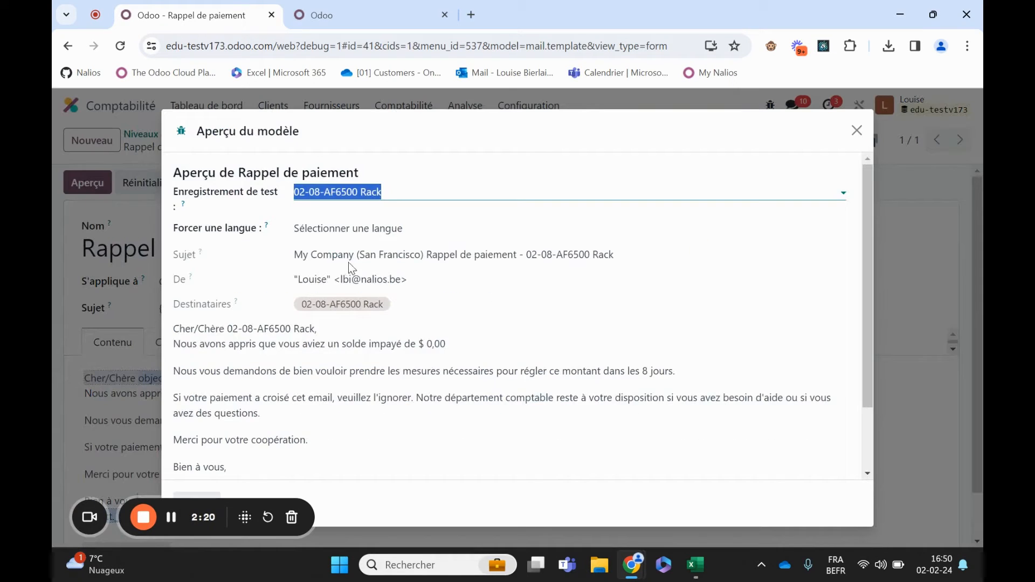
click(272, 217)
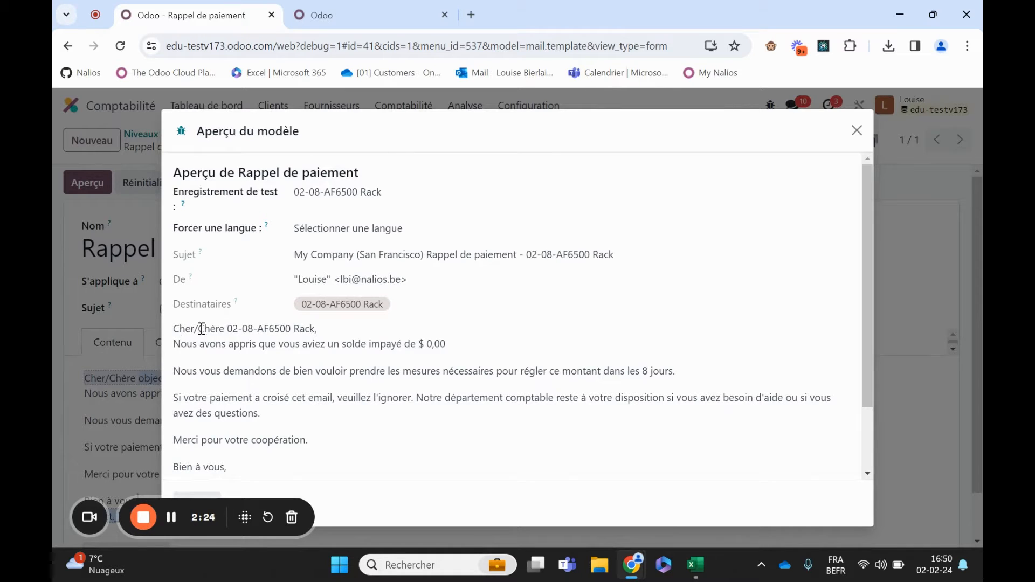
drag(224, 329, 320, 330)
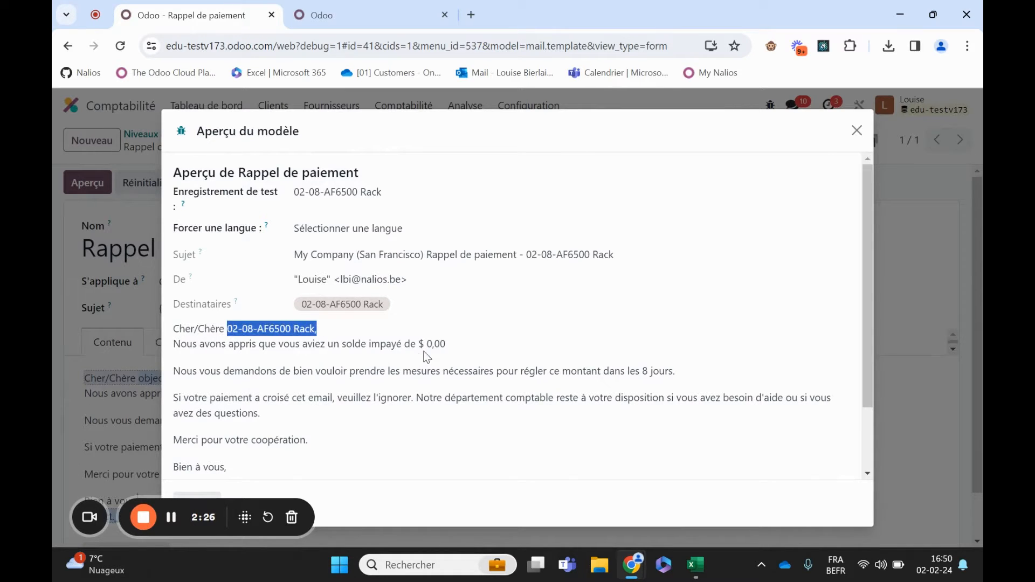
drag(417, 344, 432, 344)
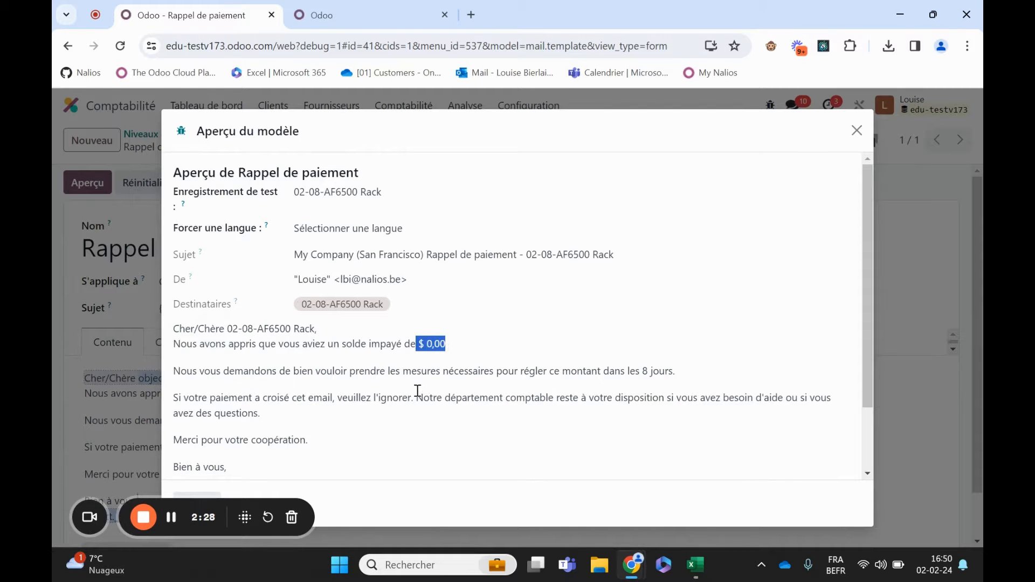
scroll(340, 419, down, 1)
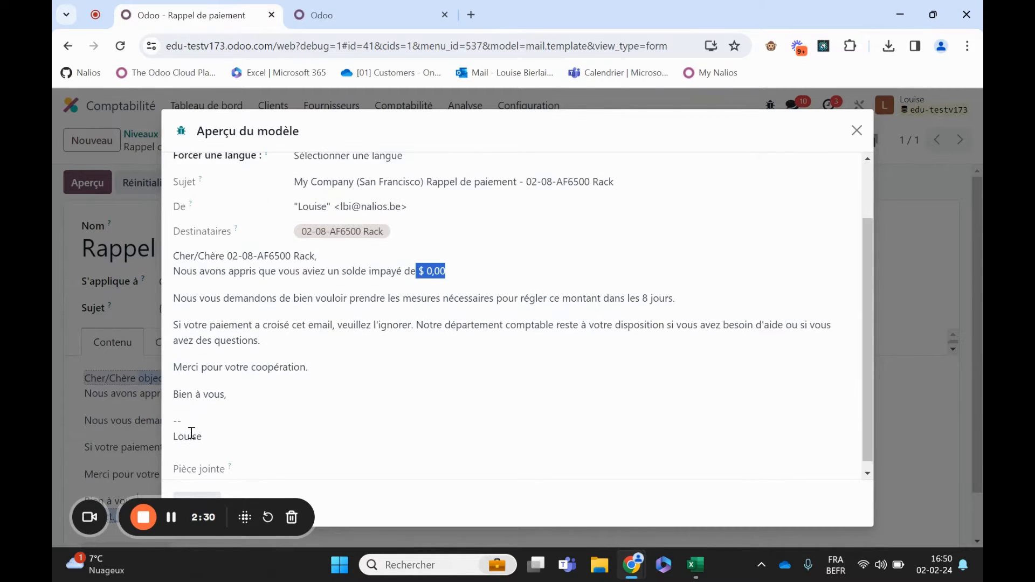
double_click(178, 441)
scroll(322, 368, up, 1)
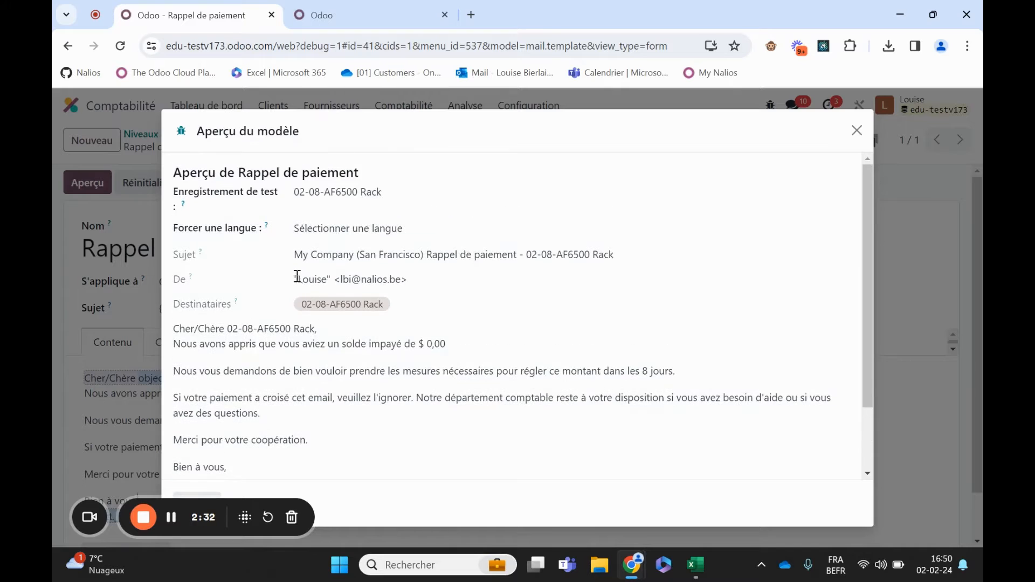
drag(294, 280, 432, 289)
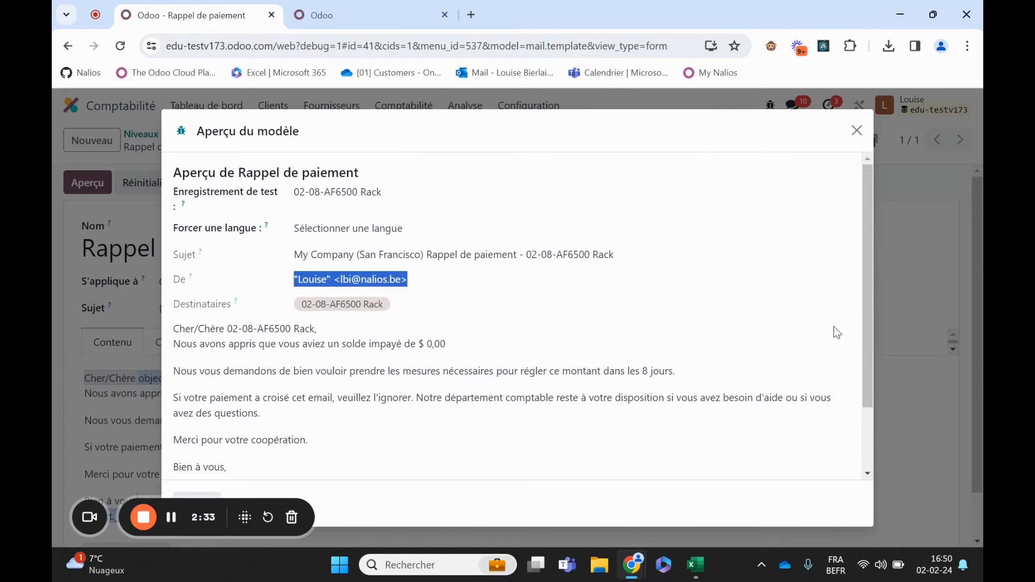
click(857, 130)
- Remove the object.zip placeholder from the email body
key(BackSpace)
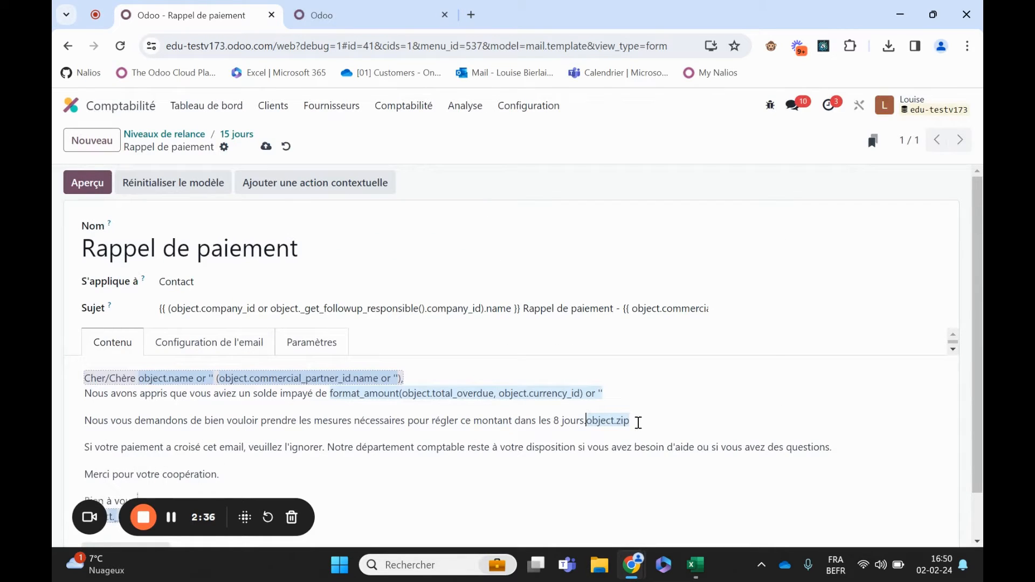
key(Return)
key(Return)
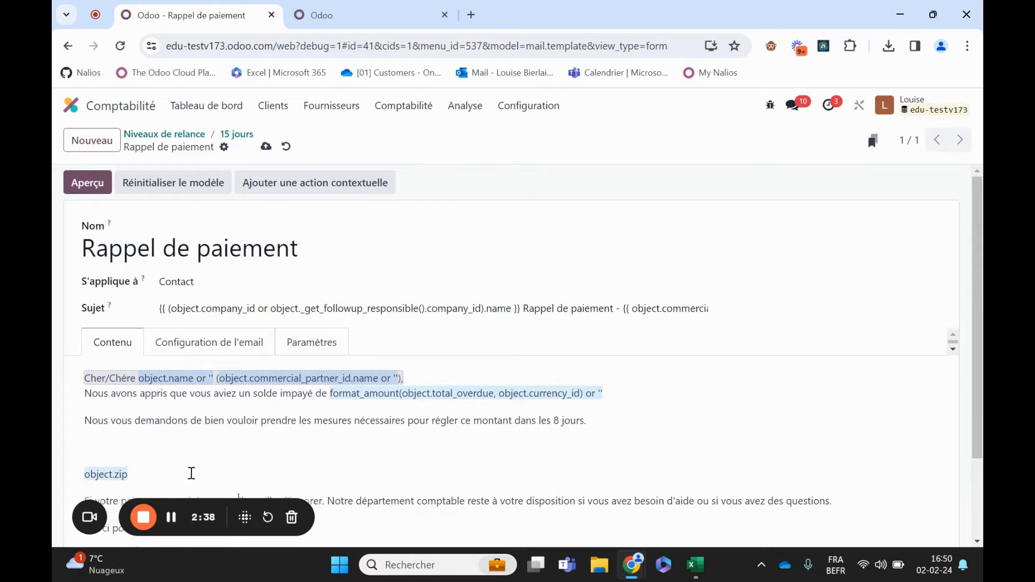
scroll(166, 471, down, 1)
key(BackSpace)
key(BackSpace)
key(BackSpace)
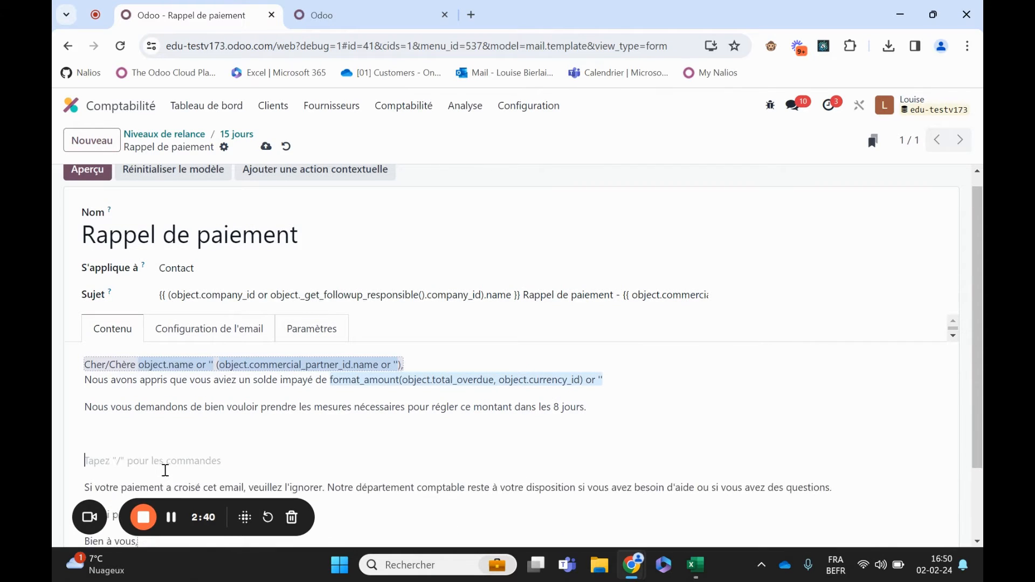
- Save the Rappel de paiement template and return to the 15 jours follow-up level
click(266, 147)
click(237, 134)
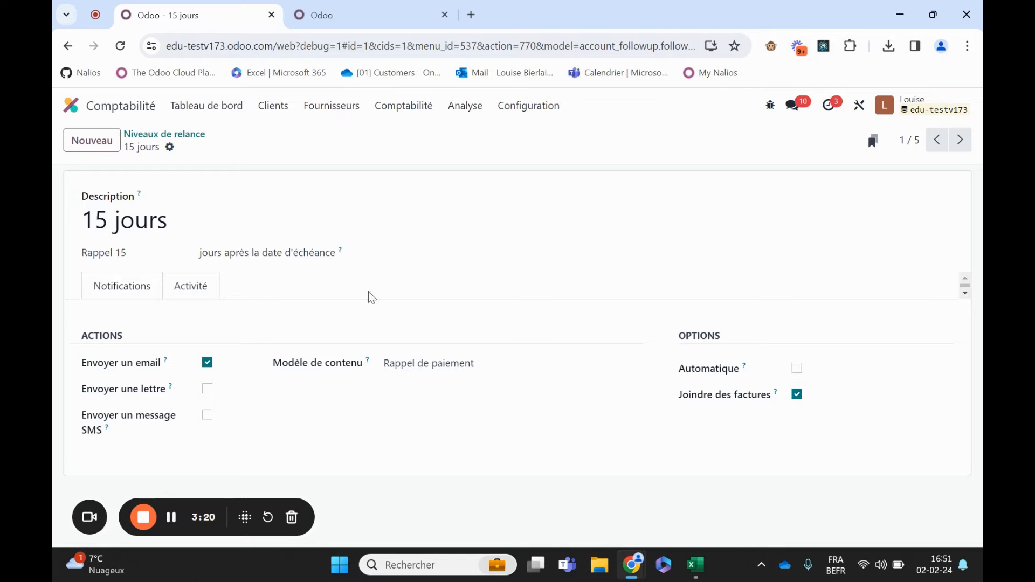
- Review the 15 jours level's activity settings: the available activity types, the summary, the note and the options for Responsable
click(193, 287)
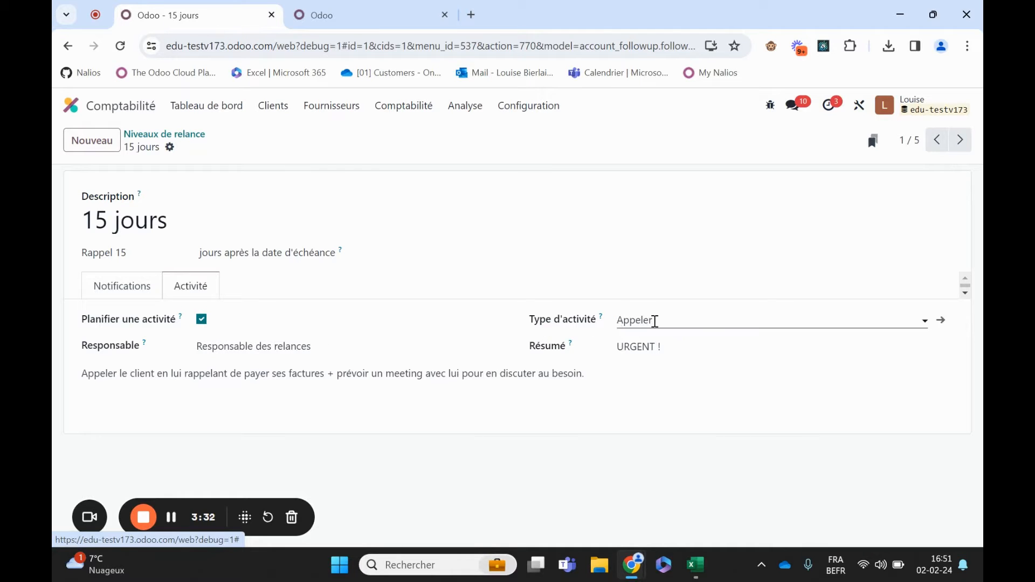
click(677, 326)
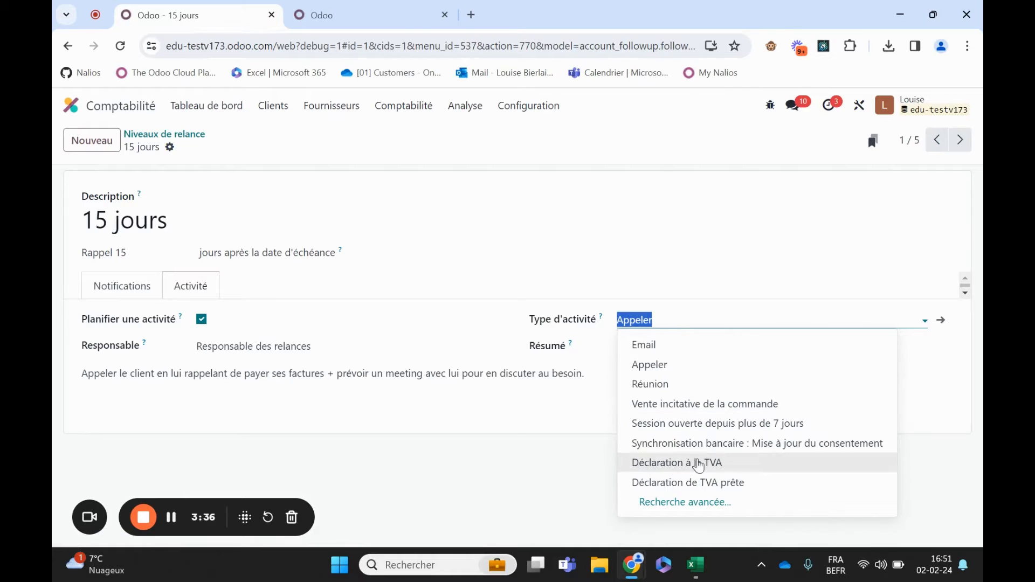
click(591, 419)
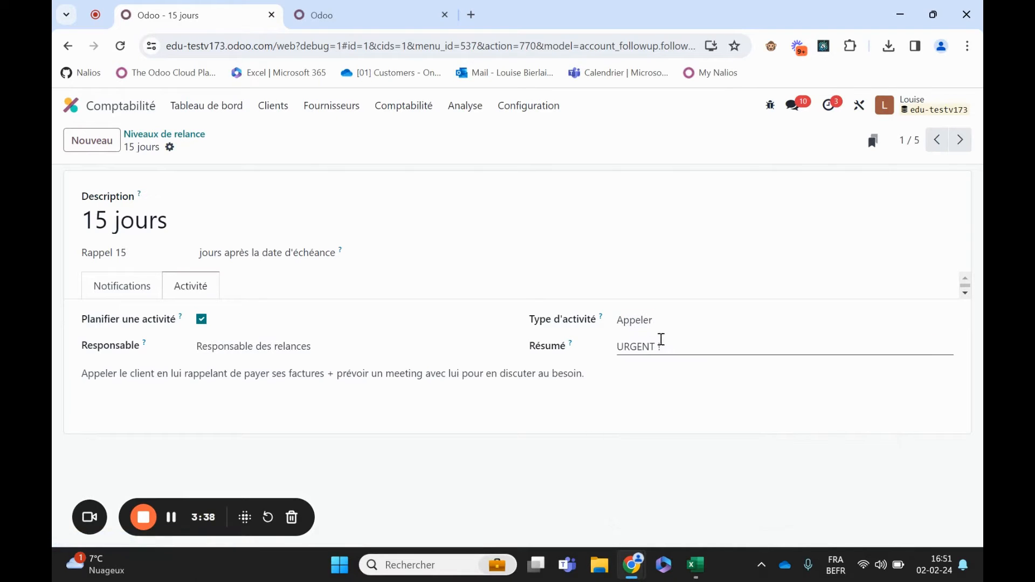
click(668, 342)
click(88, 376)
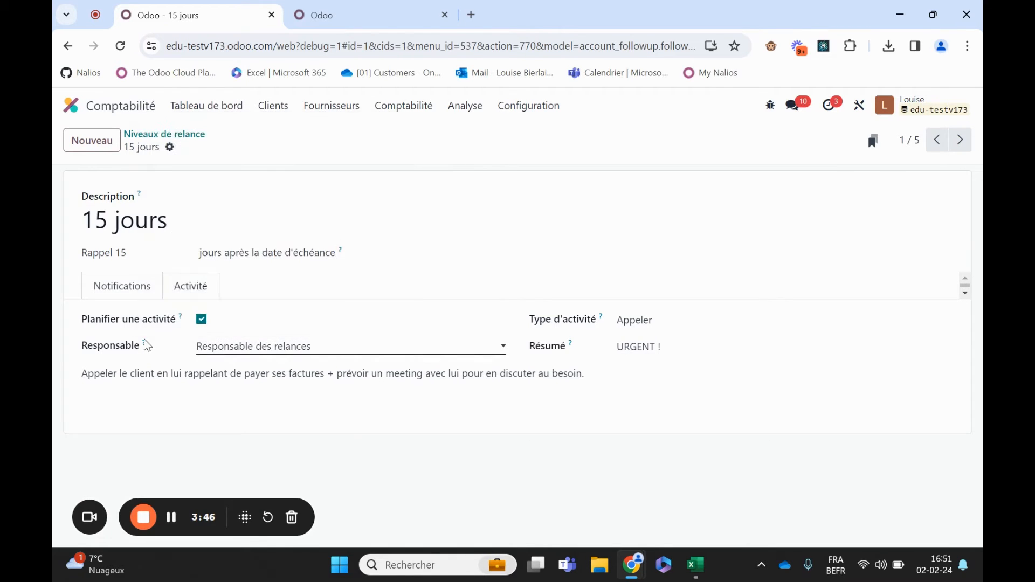
click(280, 351)
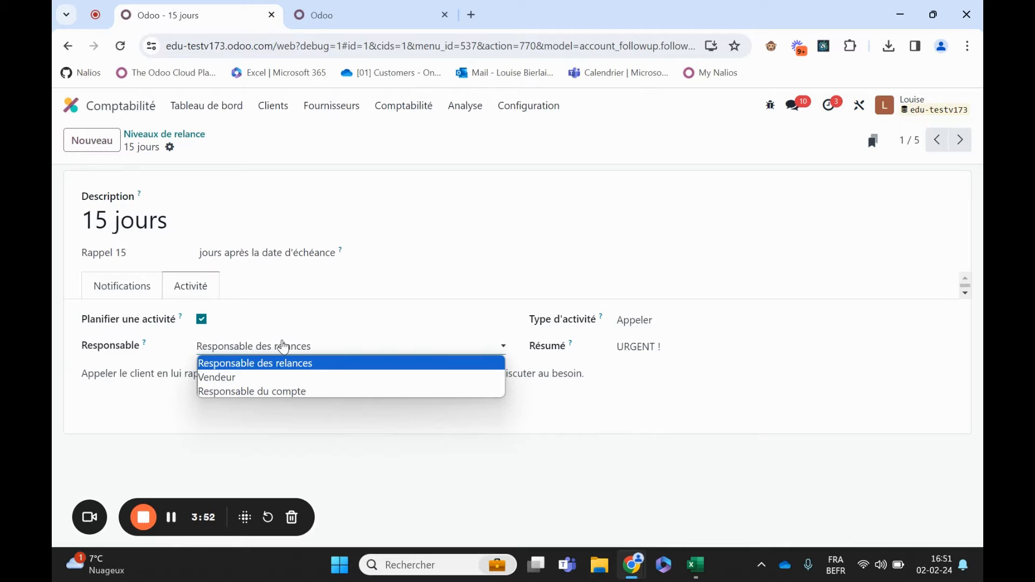
- Switch to the second browser tab, open the Contacts app and open the record of the individual customer with 5 sales
click(314, 2)
text(cont)
key(Down)
key(Return)
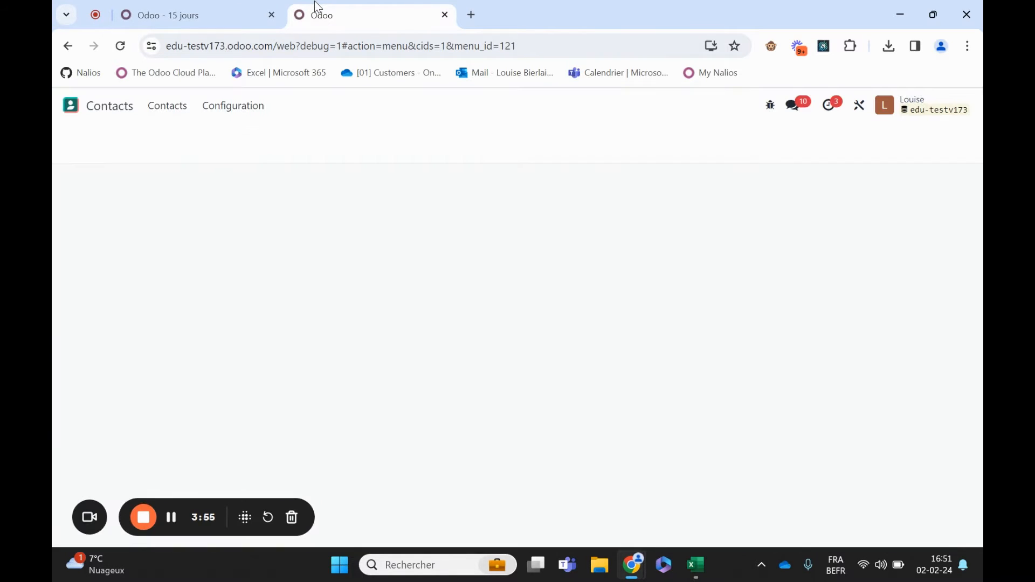
scroll(603, 404, down, 1)
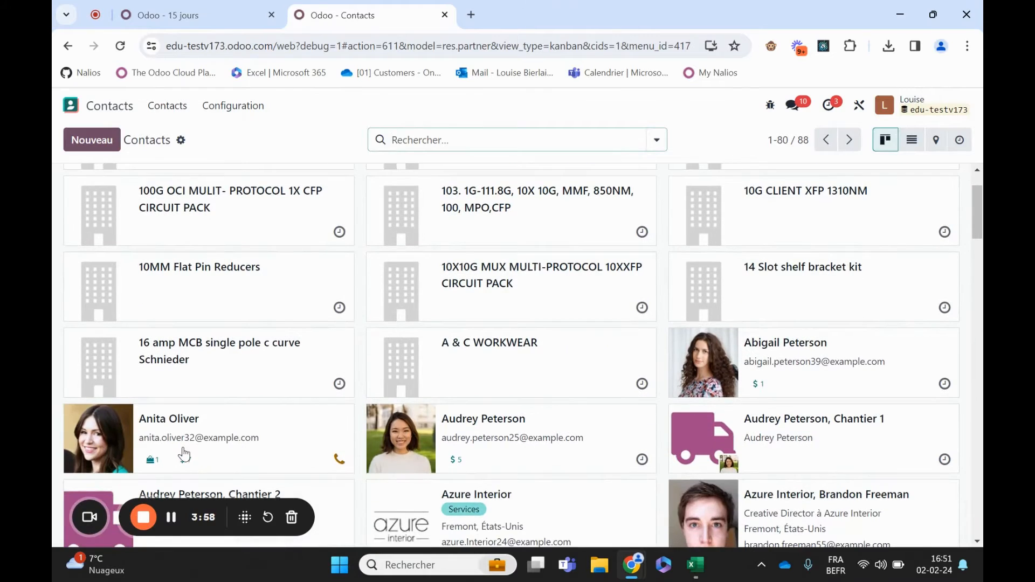
click(582, 455)
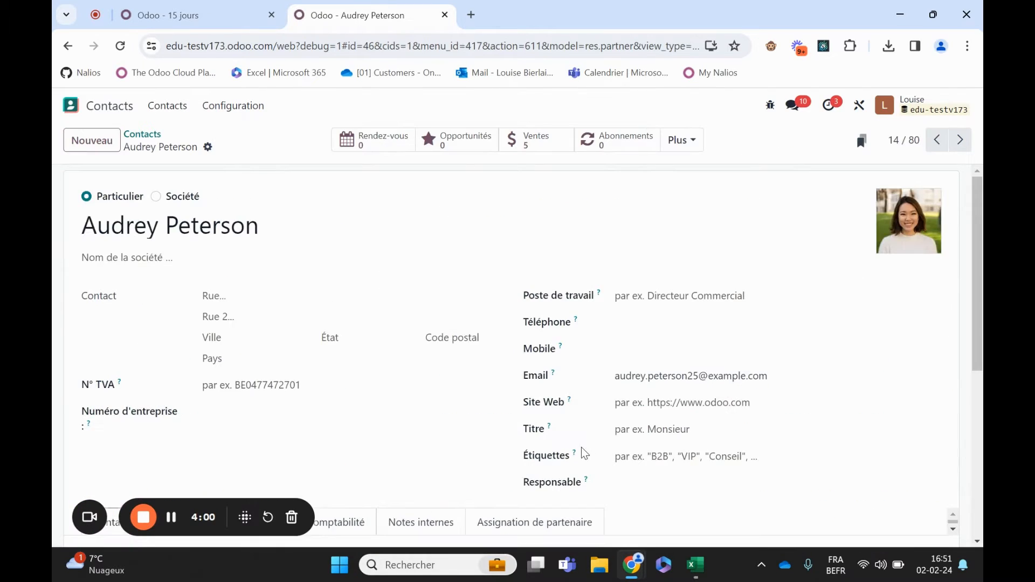
- Check the help for the contact's Responsable field, assign the current user as Responsable and save the contact
mouse_move(587, 481)
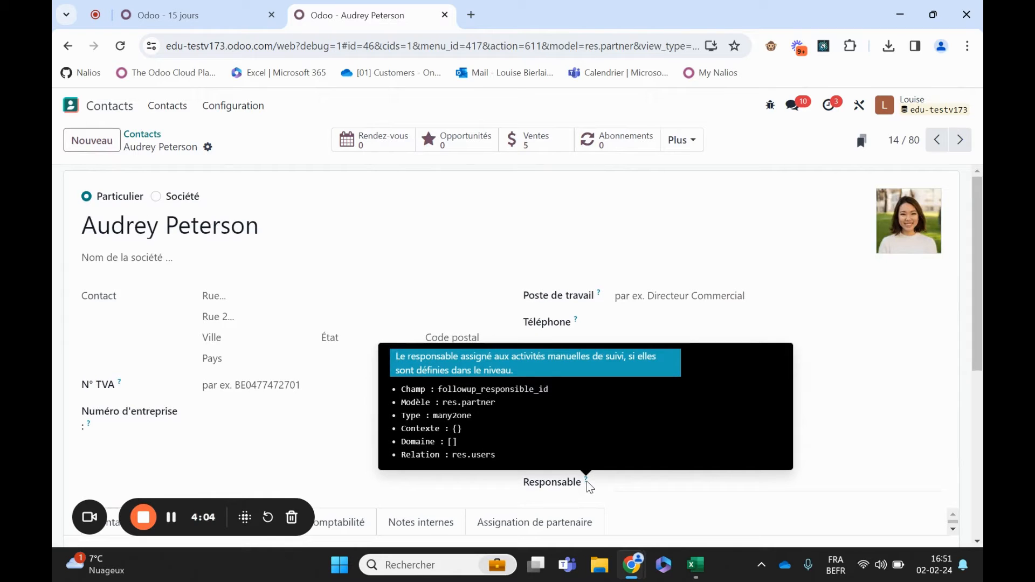
click(621, 483)
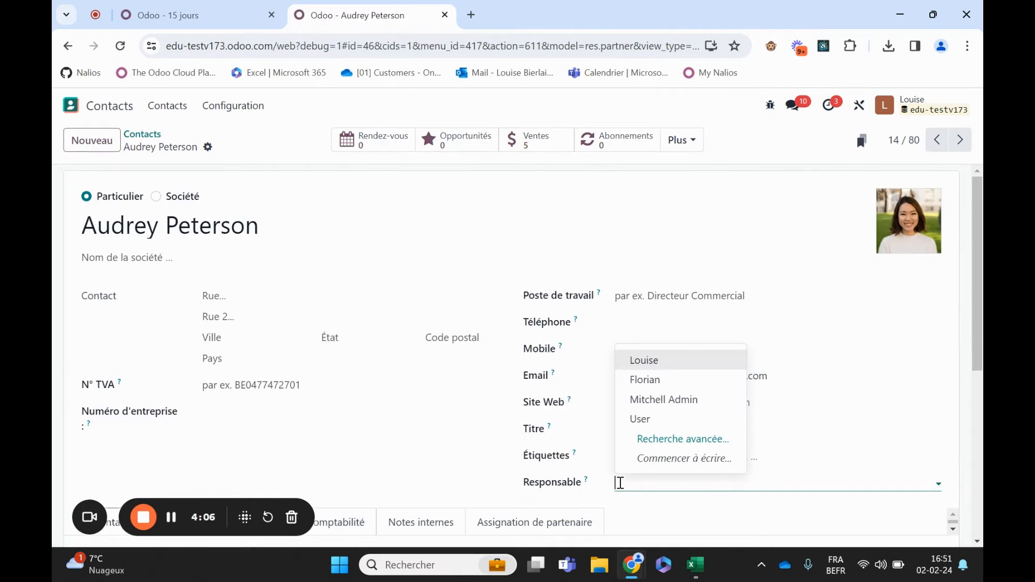
click(642, 360)
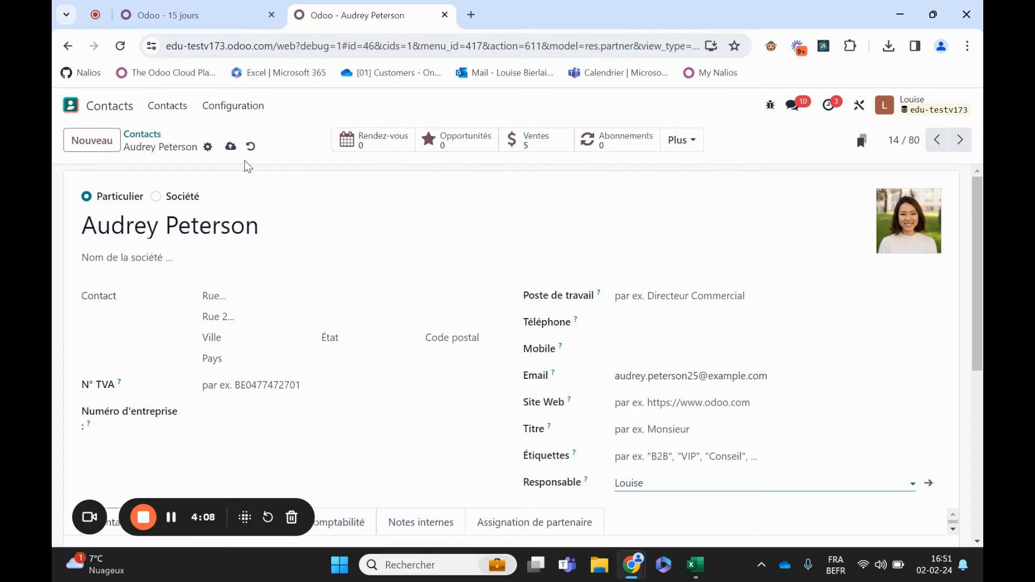
click(231, 147)
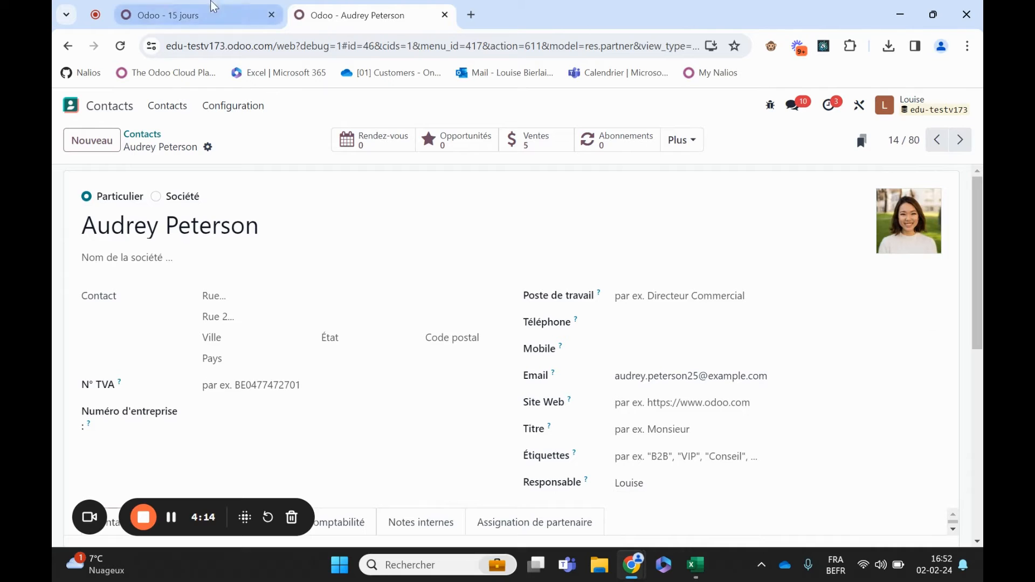
- Return to the 15 jours level, review the Responsable options and keep Responsable des relances selected
click(164, 15)
click(267, 345)
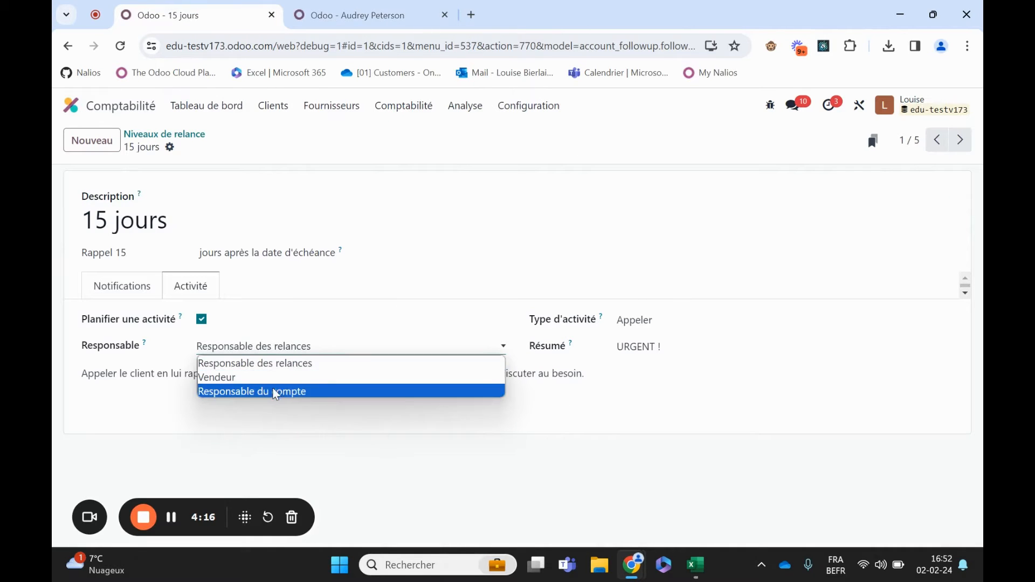
click(277, 362)
- Examine where the contact's Vendeur is defined under Ventes & Achats and compare it with the Responsable field, leaving both as they are
click(372, 6)
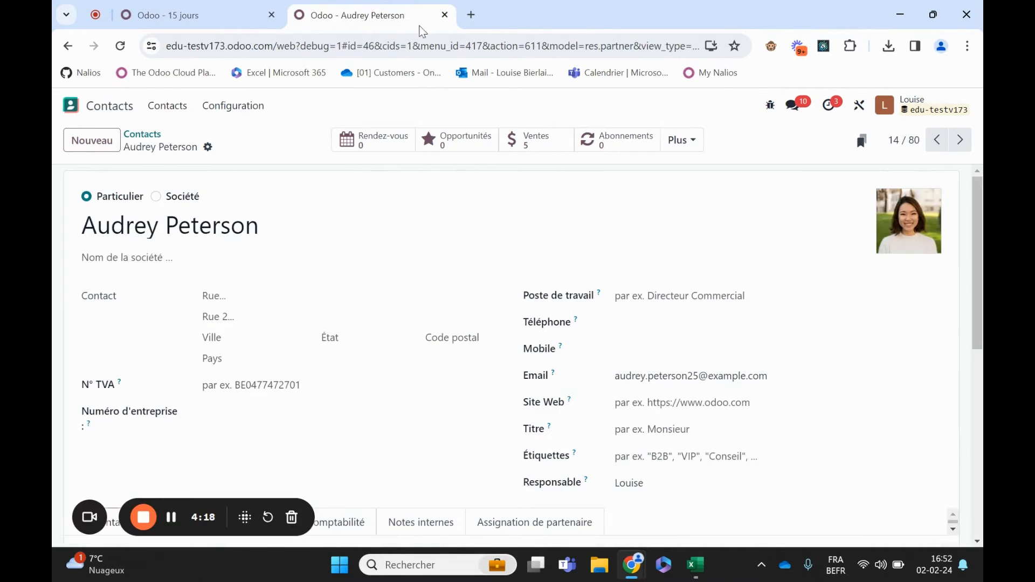
scroll(313, 361, down, 4)
click(253, 379)
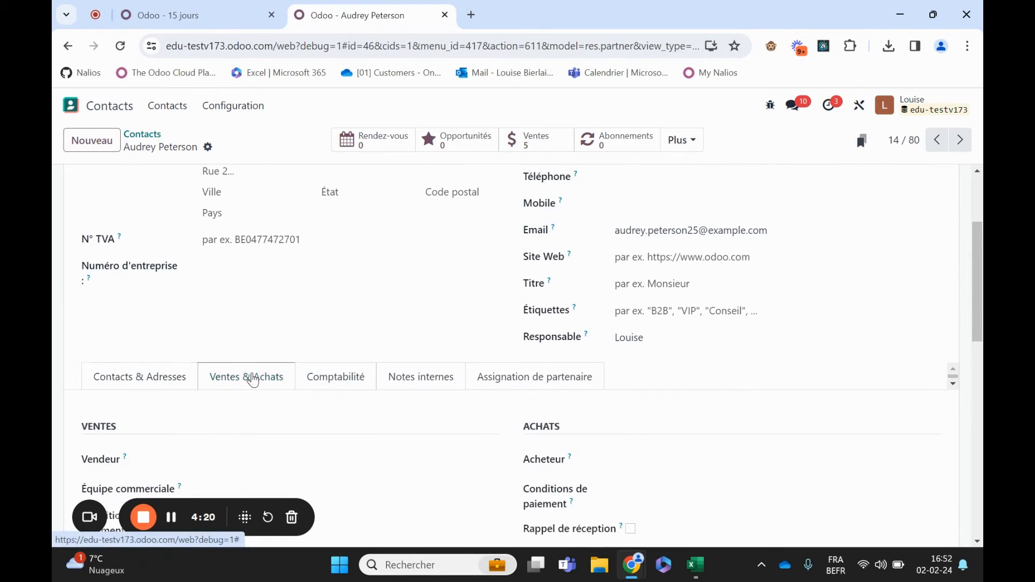
click(224, 461)
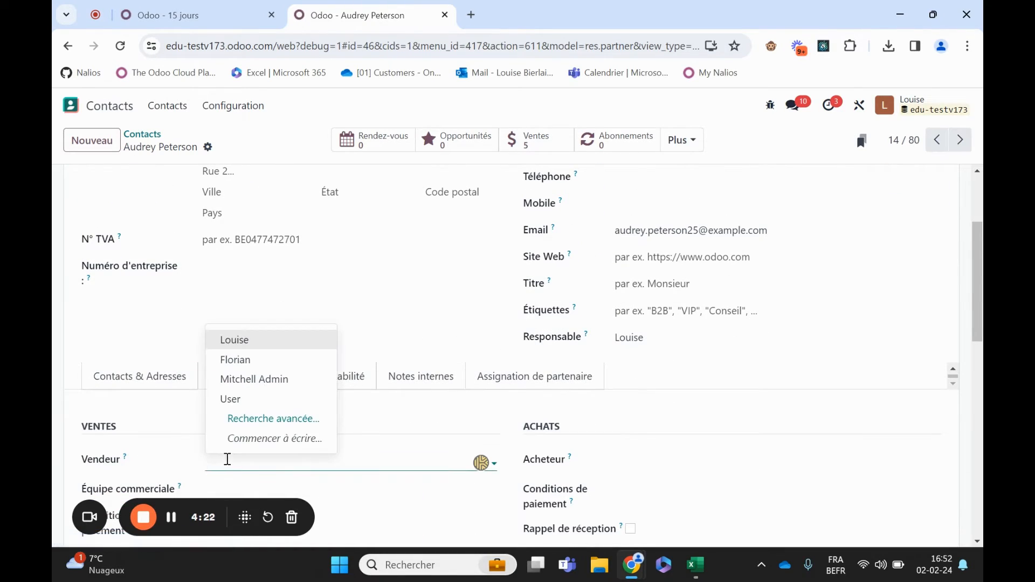
click(420, 317)
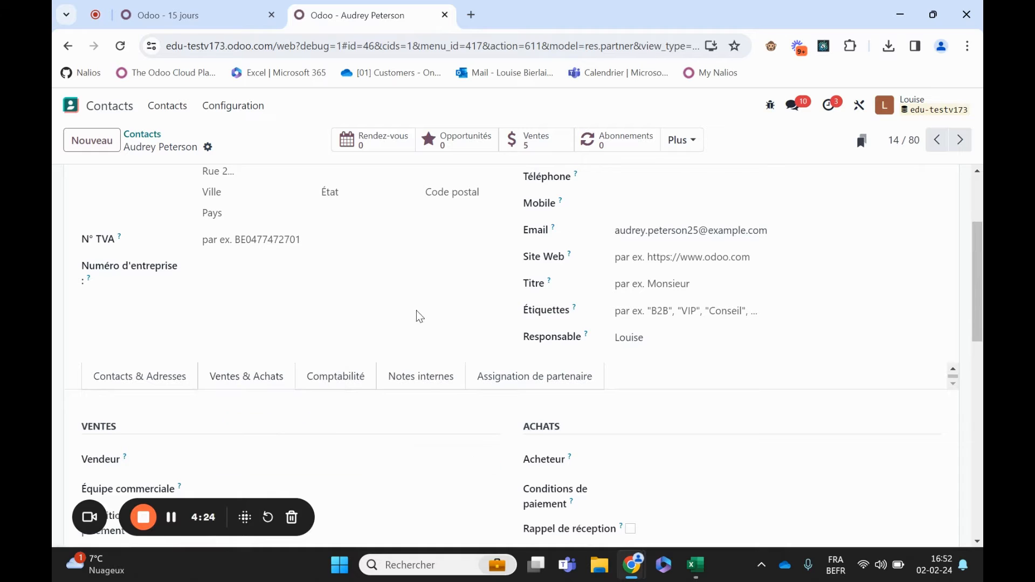
scroll(326, 312, up, 2)
scroll(488, 450, down, 1)
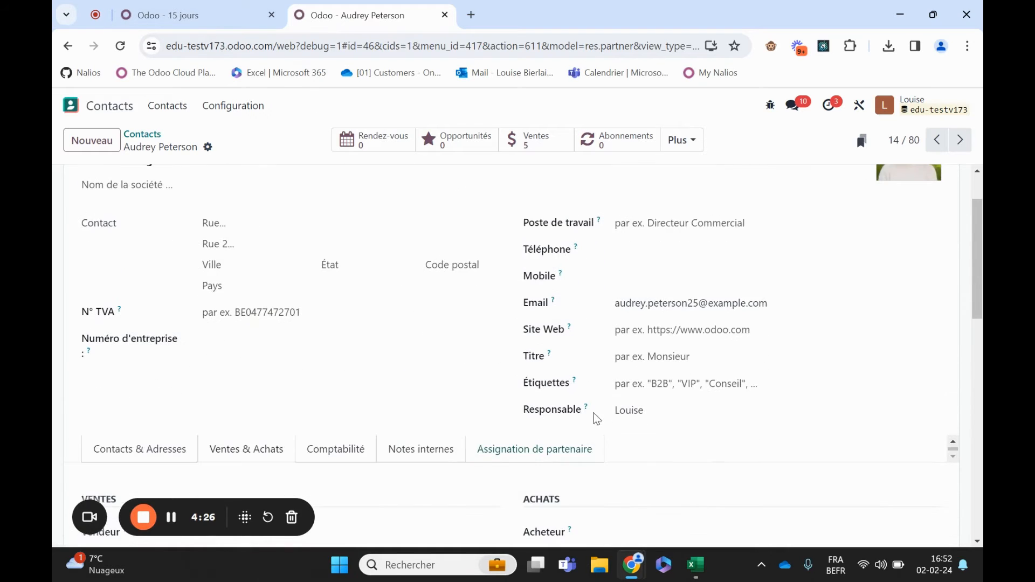
scroll(324, 450, down, 1)
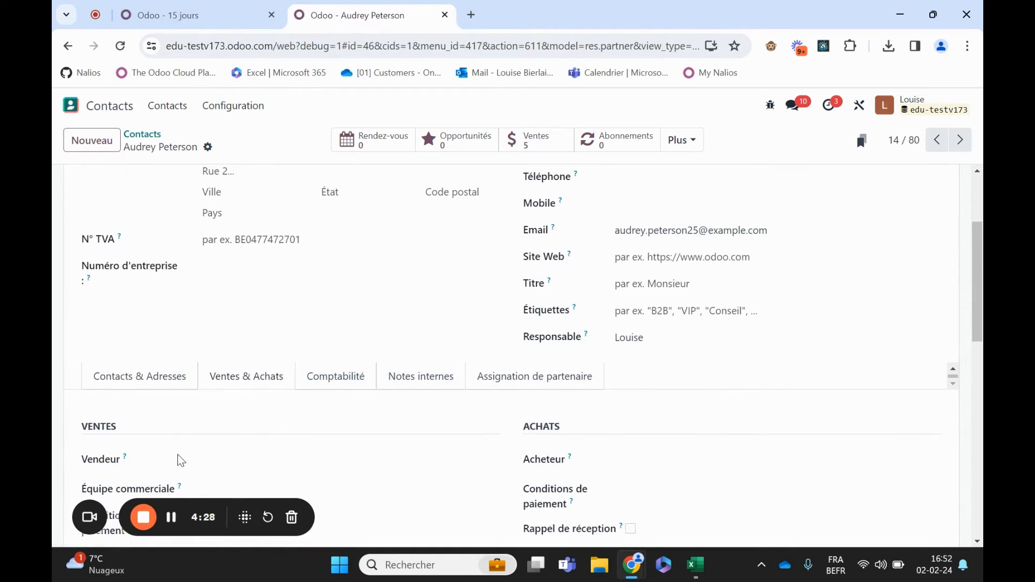
click(168, 376)
scroll(351, 306, up, 2)
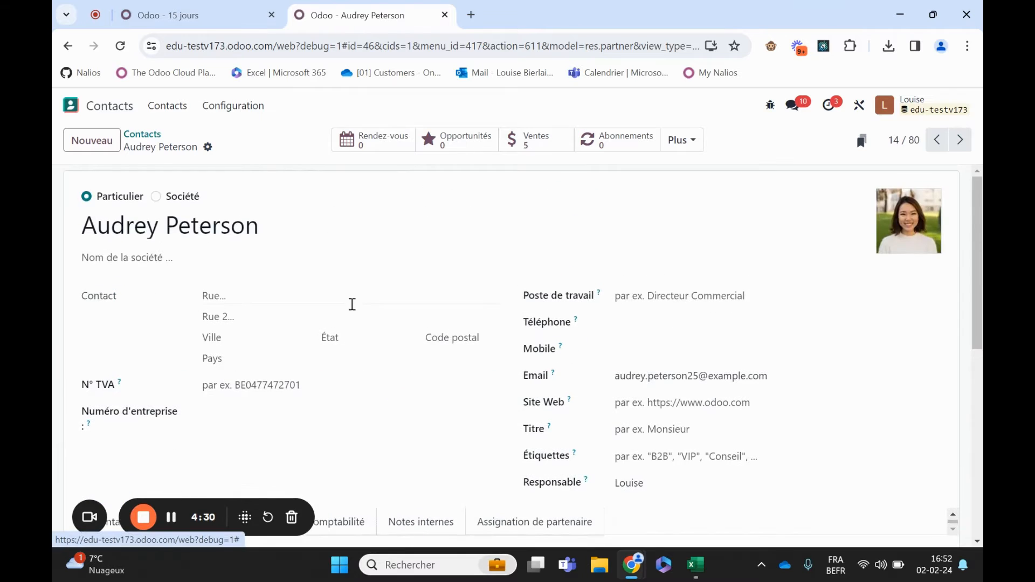
- Return to the 15 jours level and read the Responsable options and the field's explanation of who gets the activity
key(ctrl+shift+Tab)
click(326, 358)
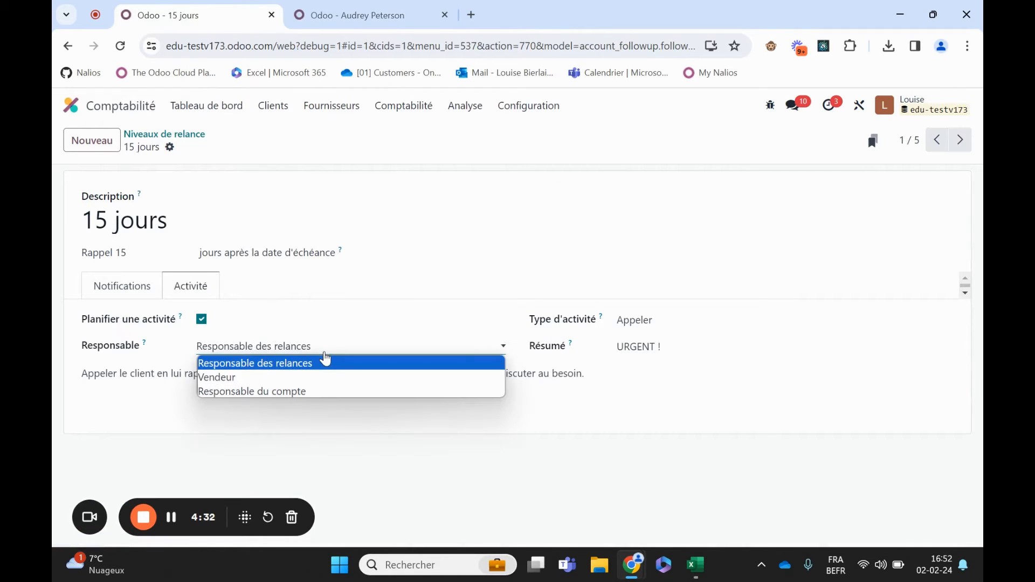
click(341, 328)
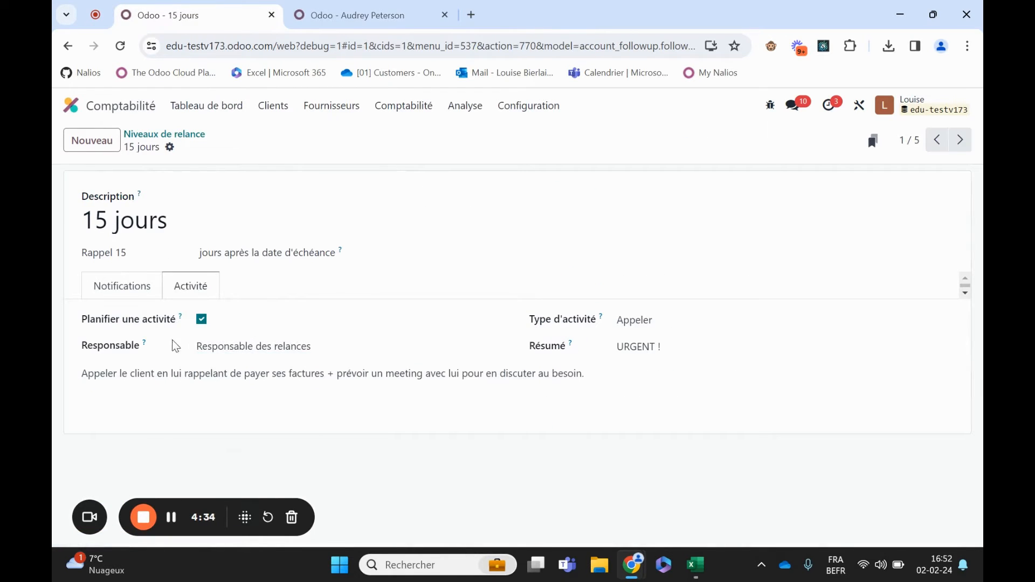
mouse_move(146, 346)
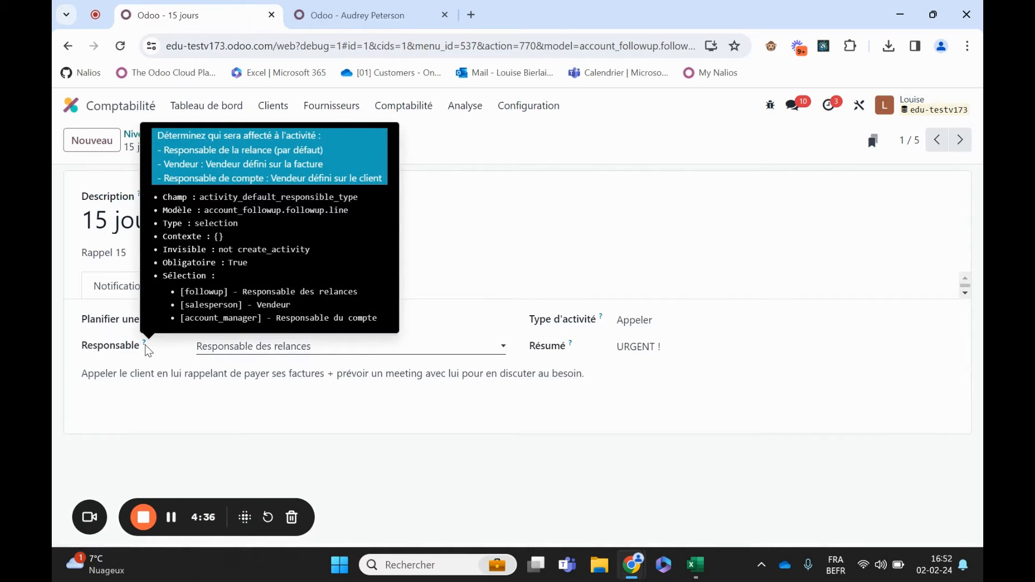
- In the second browser tab, open the unpaid $ 40,25 customer invoice in Comptabilité, examine its Vendeur under Autres informations, and return to the invoice list
click(355, 16)
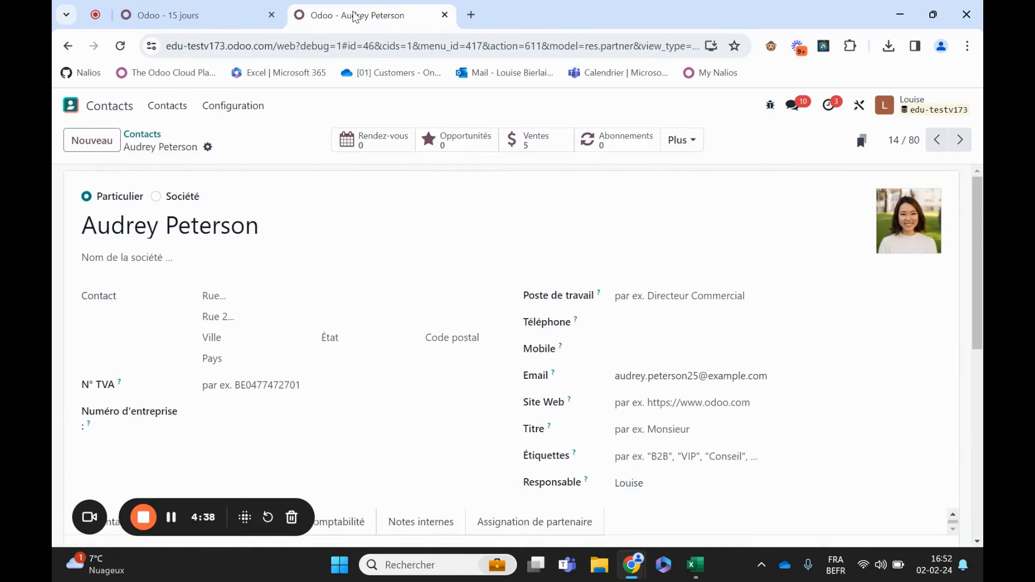
click(72, 106)
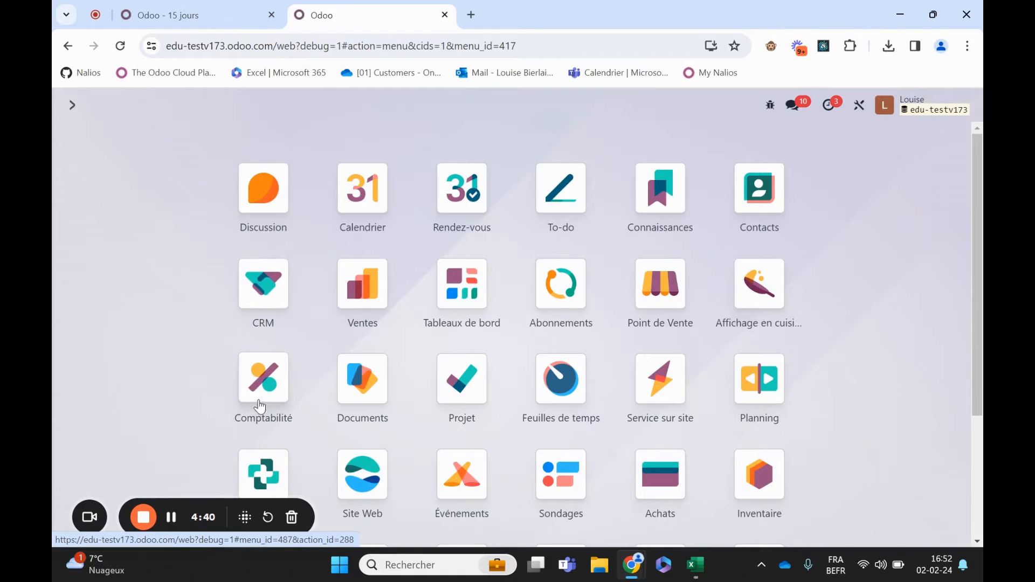
click(260, 408)
click(274, 106)
click(291, 139)
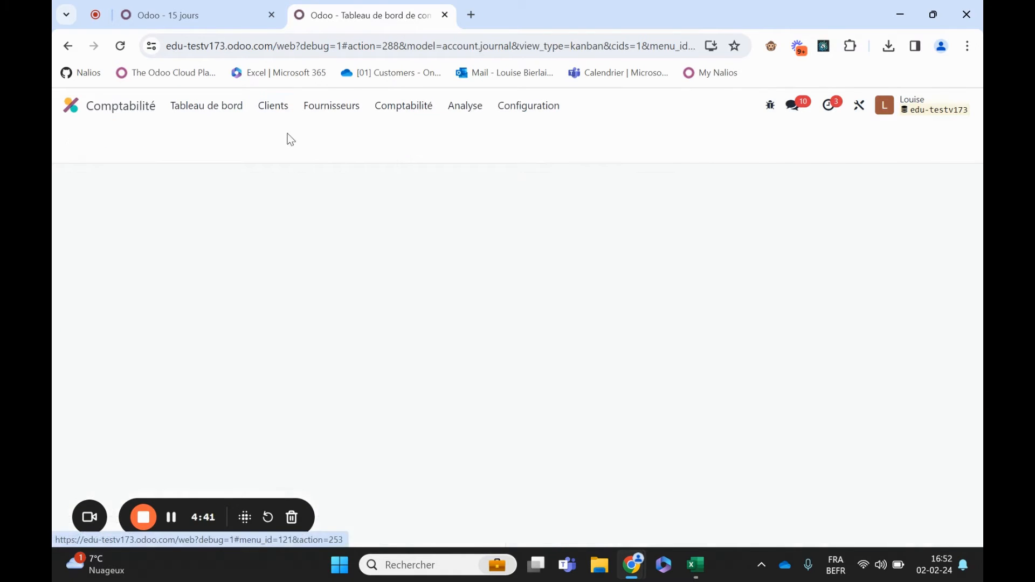
click(215, 436)
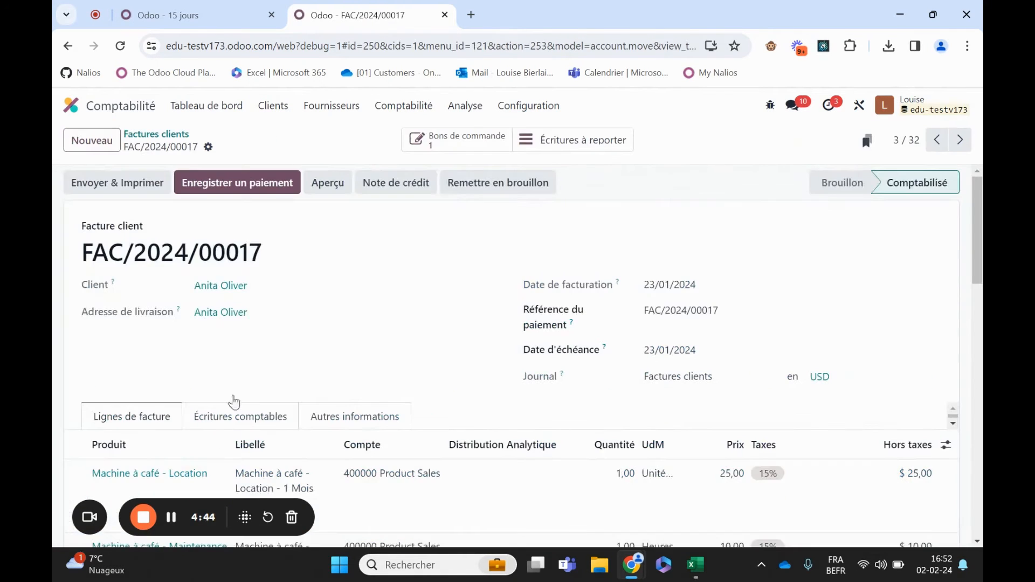
scroll(277, 286, down, 1)
click(335, 355)
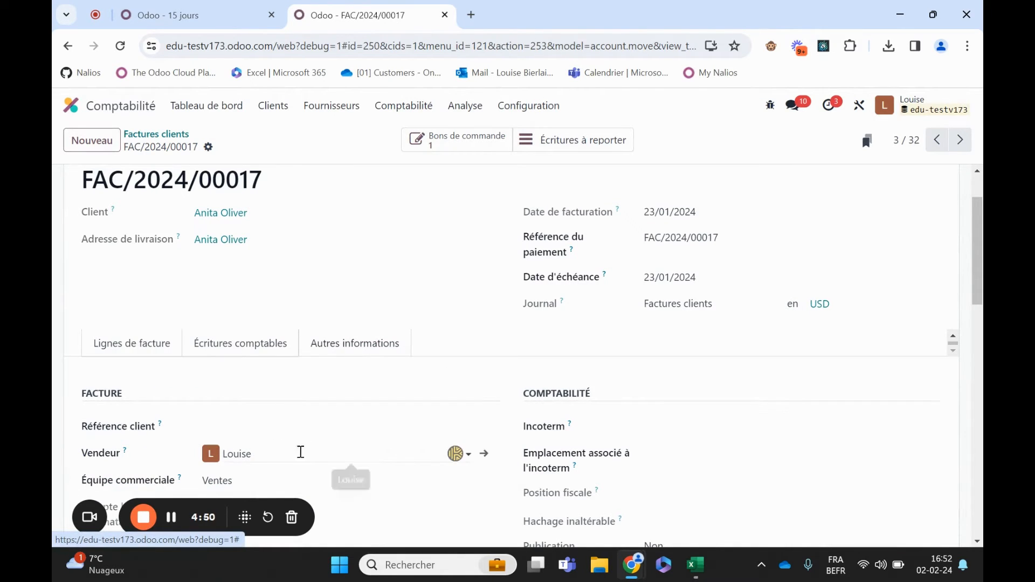
scroll(296, 437, up, 1)
click(172, 136)
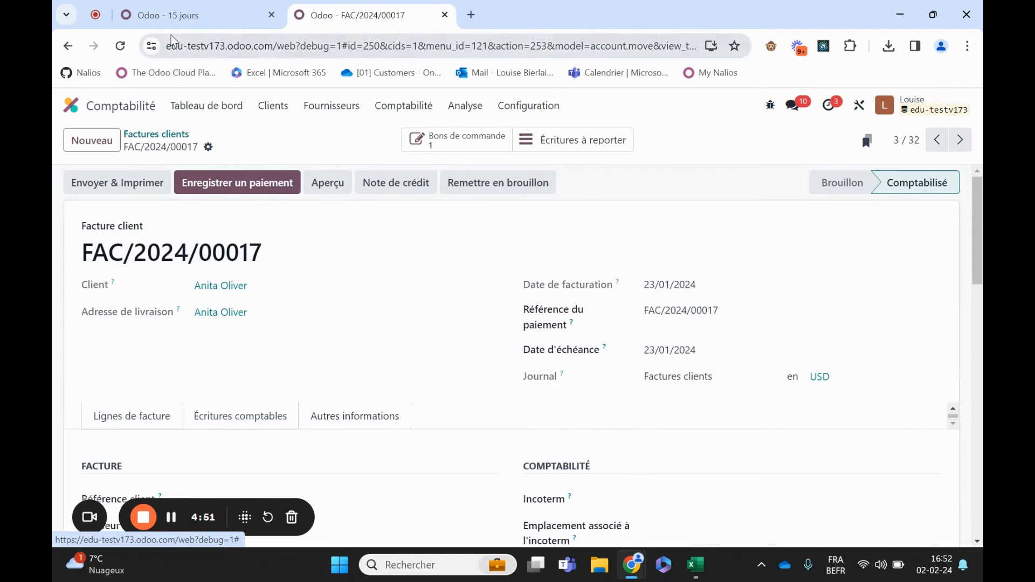
- Return to the 15 jours level, keep Responsable des relances as the activity's responsible, and show the notification settings again
click(179, 19)
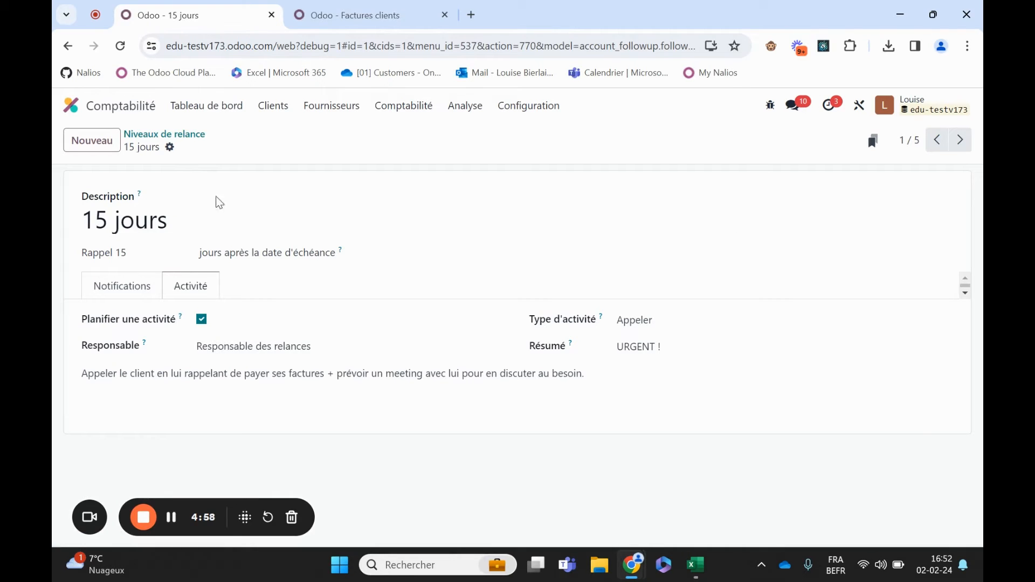
click(251, 350)
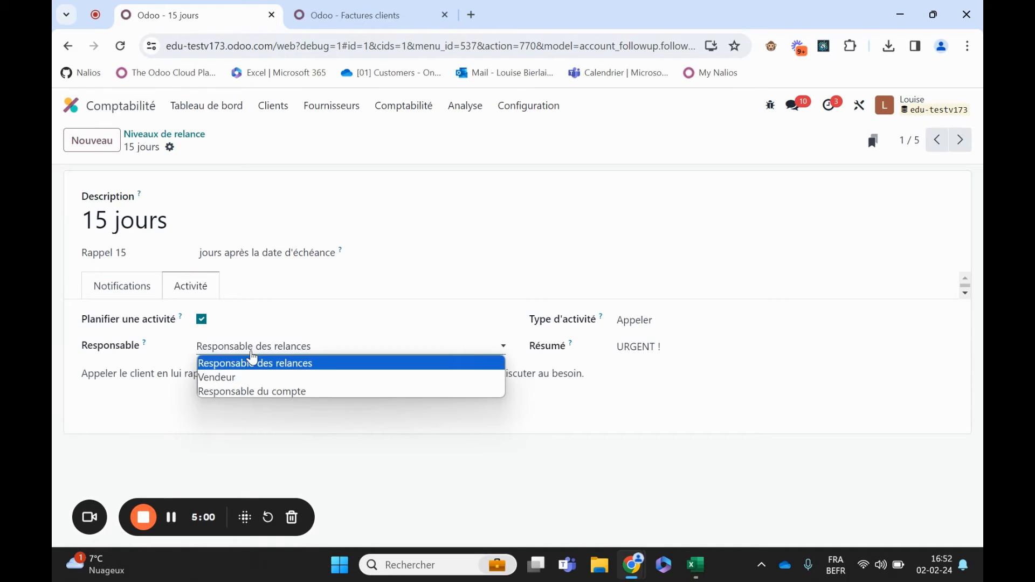
click(253, 360)
click(142, 288)
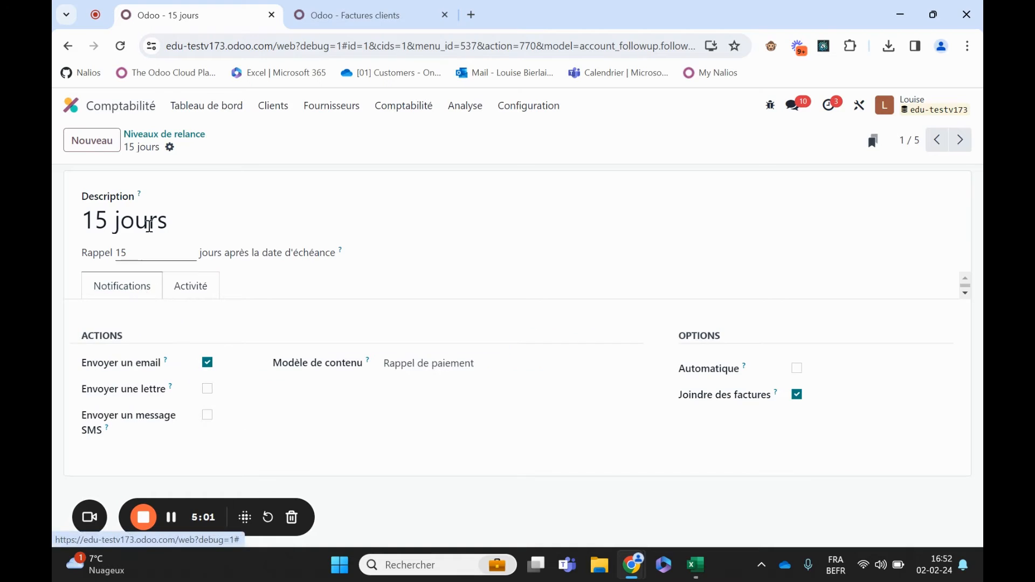
- Leave the follow-up levels, open the customer invoices list and create a new draft invoice
click(189, 138)
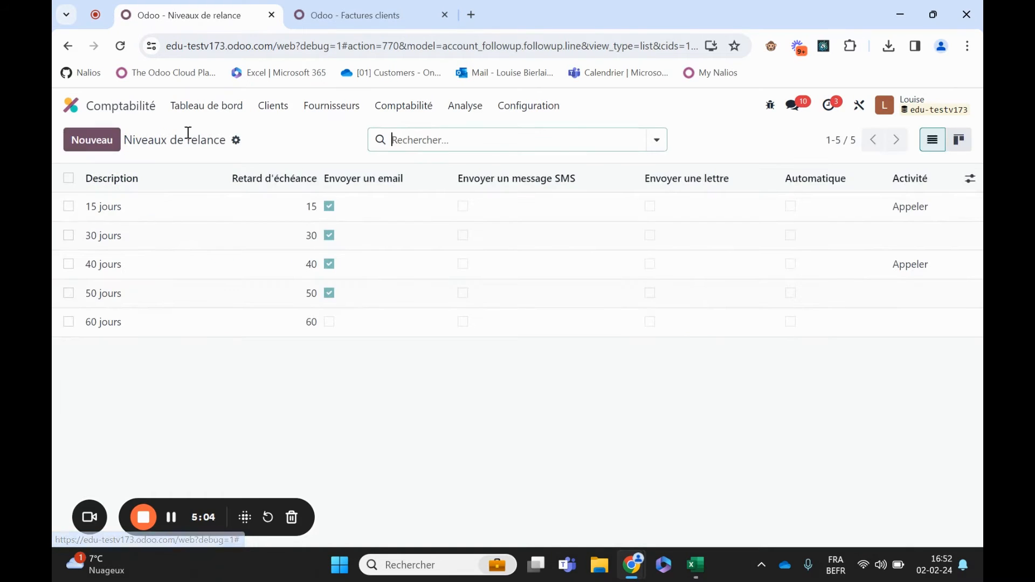
click(272, 108)
click(272, 135)
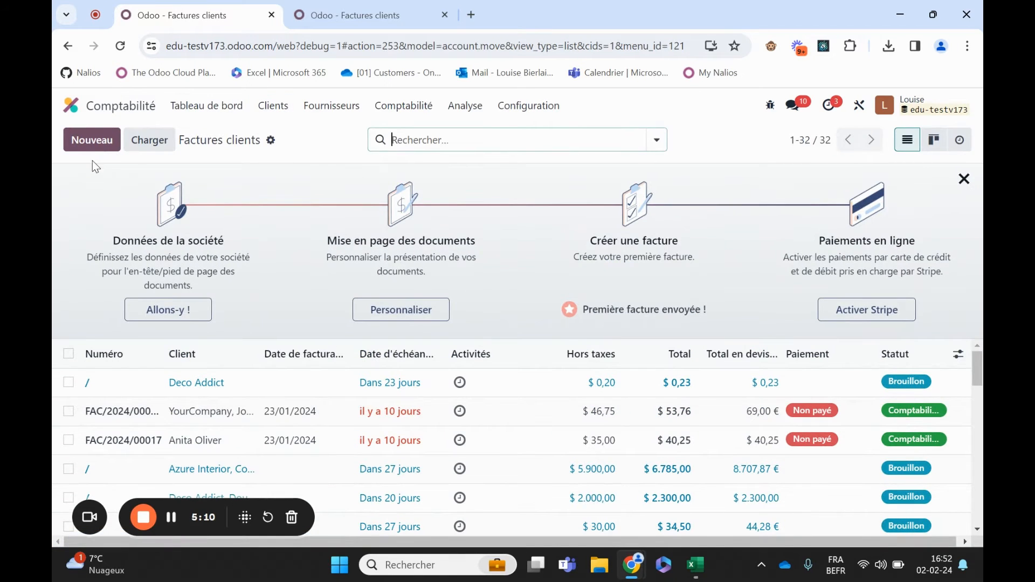
click(91, 141)
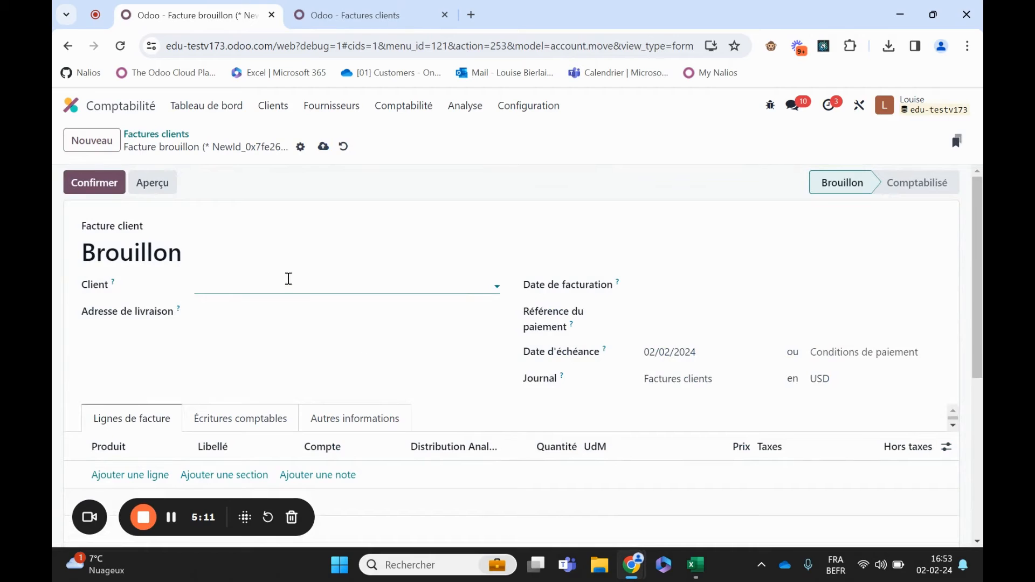
- Fill in the draft invoice's Client with the customer's full name
click(282, 286)
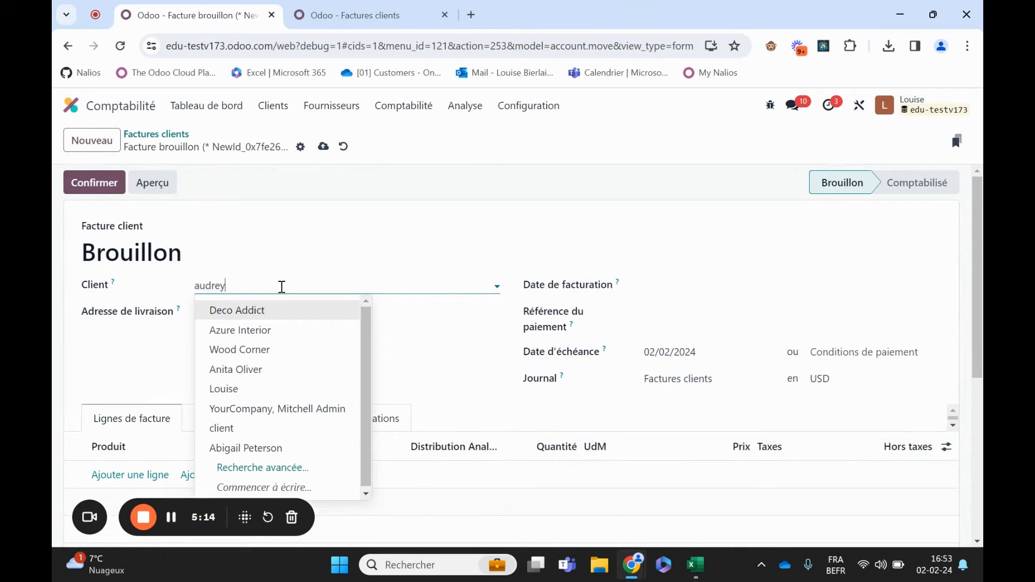
click(266, 314)
scroll(208, 409, down, 2)
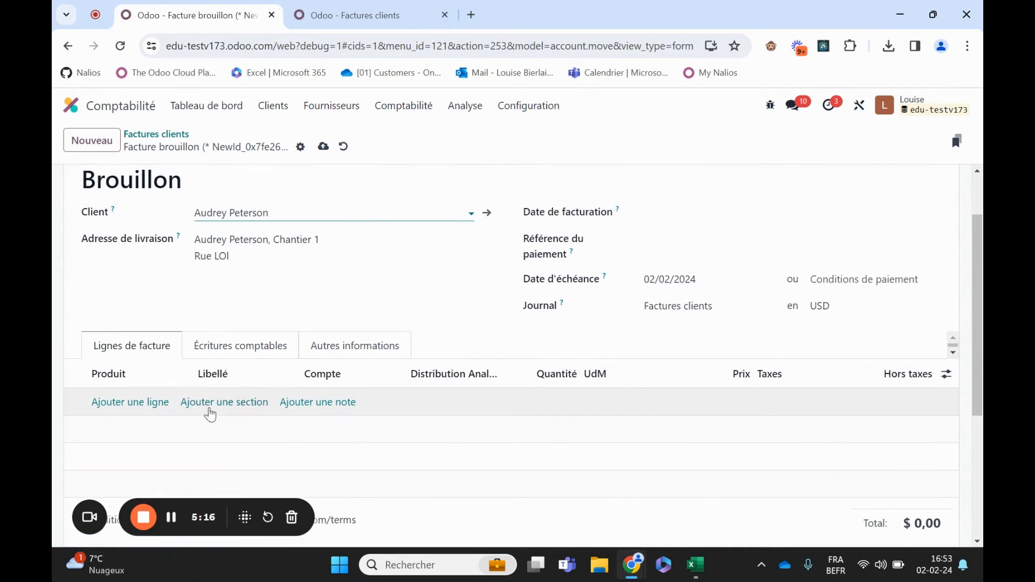
- Add an invoice line for the product [DESK0005] Customizable Desk (Custom, White)
click(111, 405)
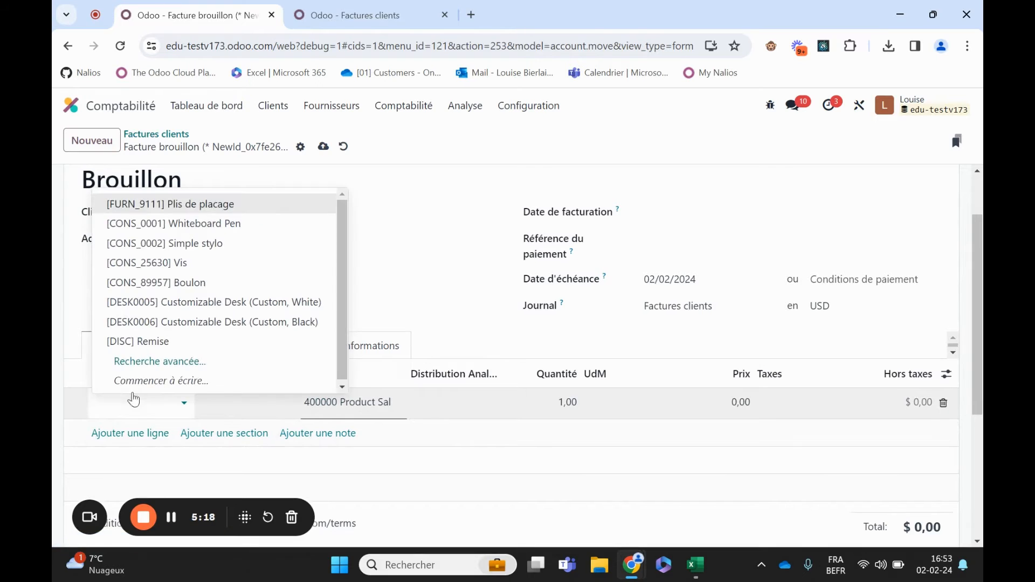
click(127, 341)
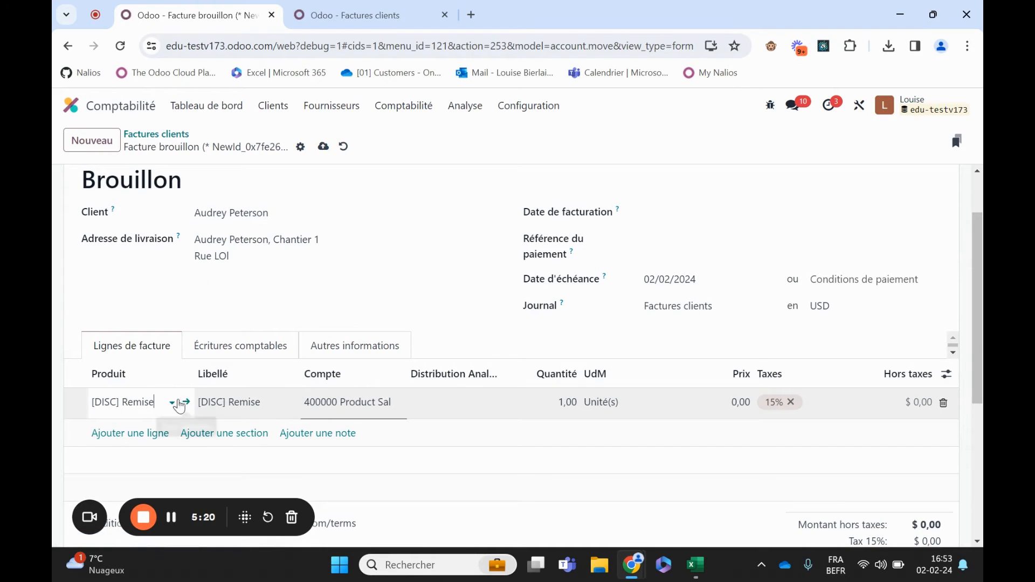
drag(155, 403, 82, 419)
key(BackSpace)
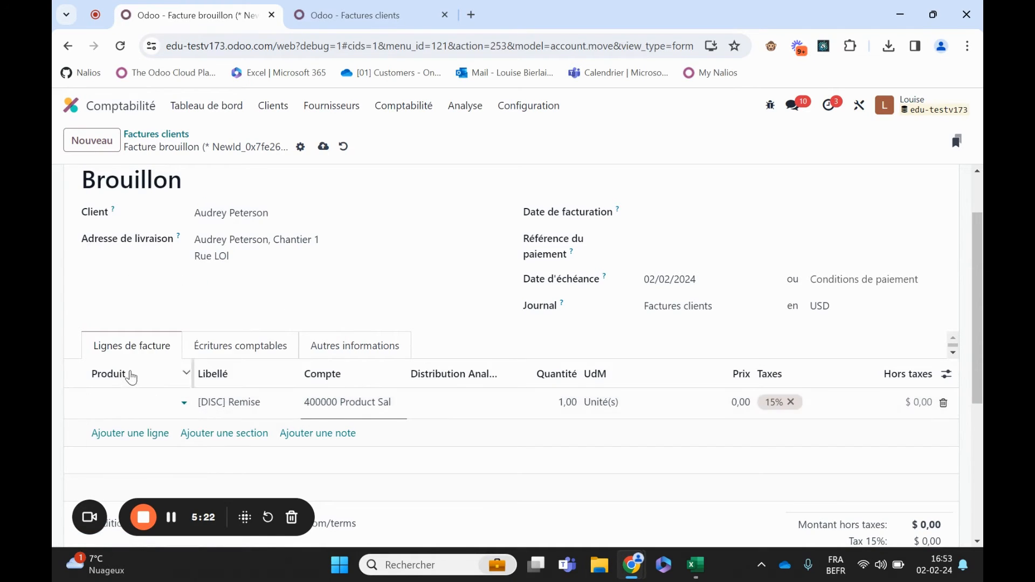
click(111, 400)
click(159, 303)
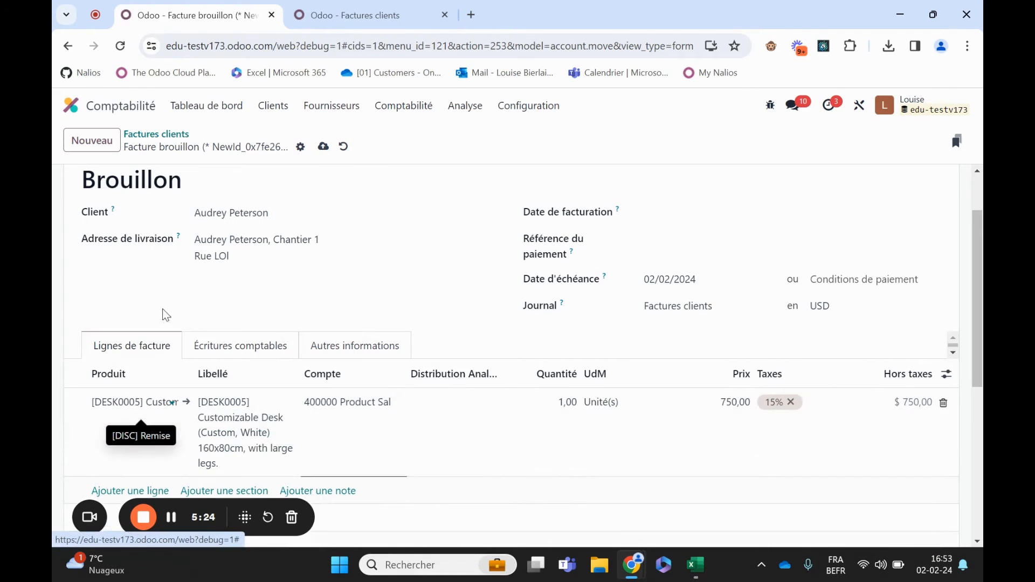
- Set both the Date d'échéance and the Date de facturation to 18/01/2024, and confirm the invoice
click(655, 289)
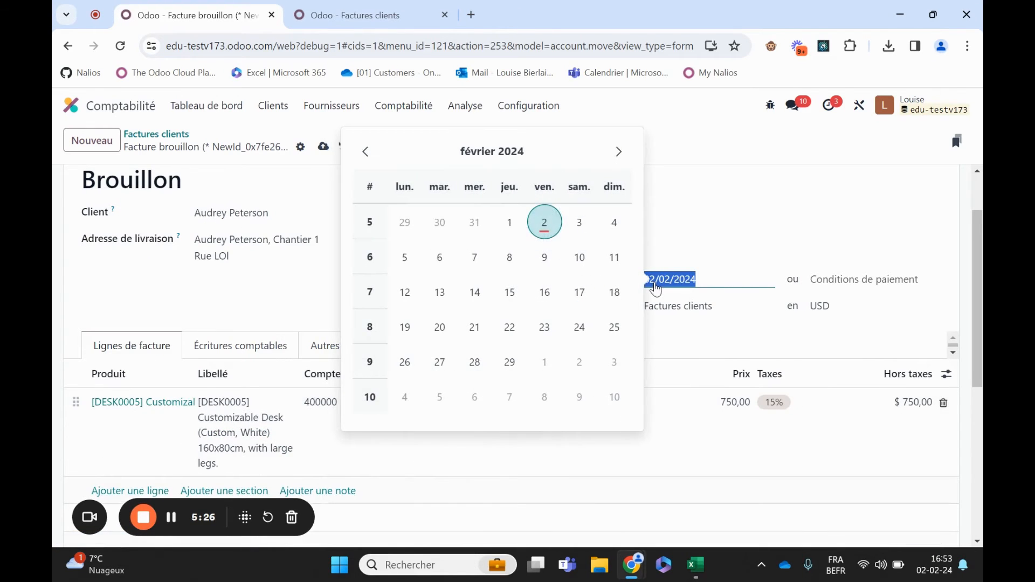
click(367, 153)
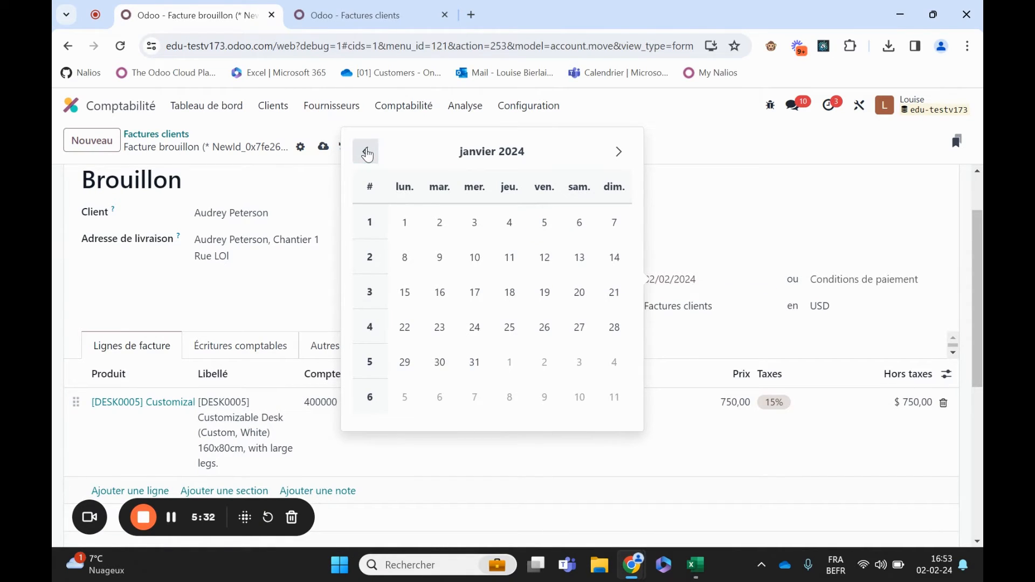
click(511, 292)
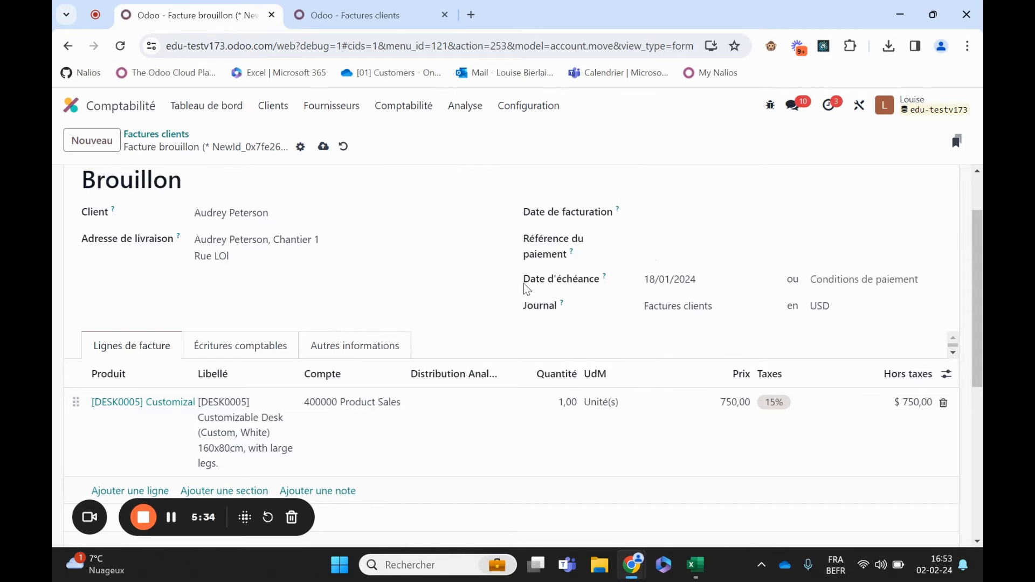
click(667, 216)
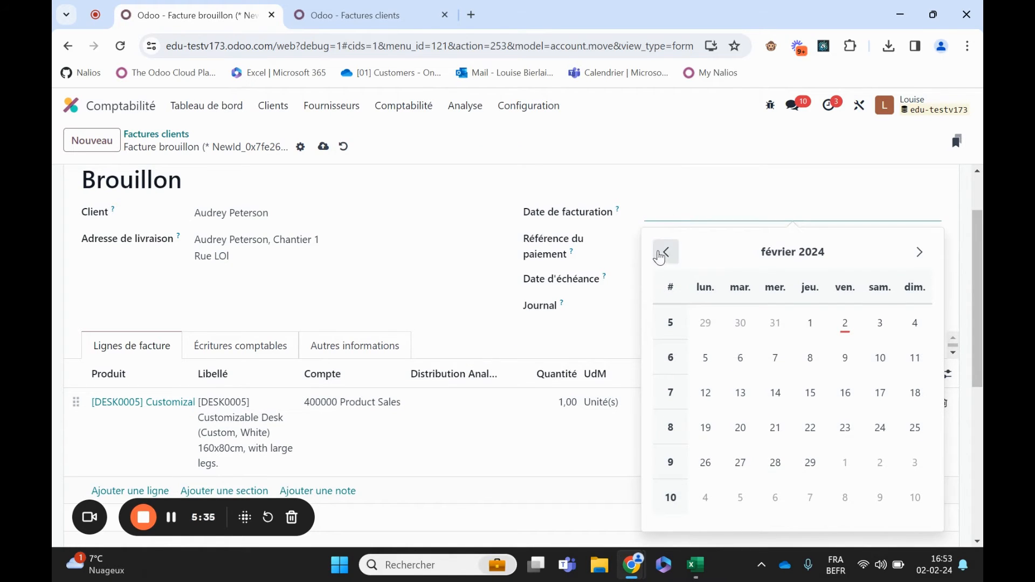
click(667, 252)
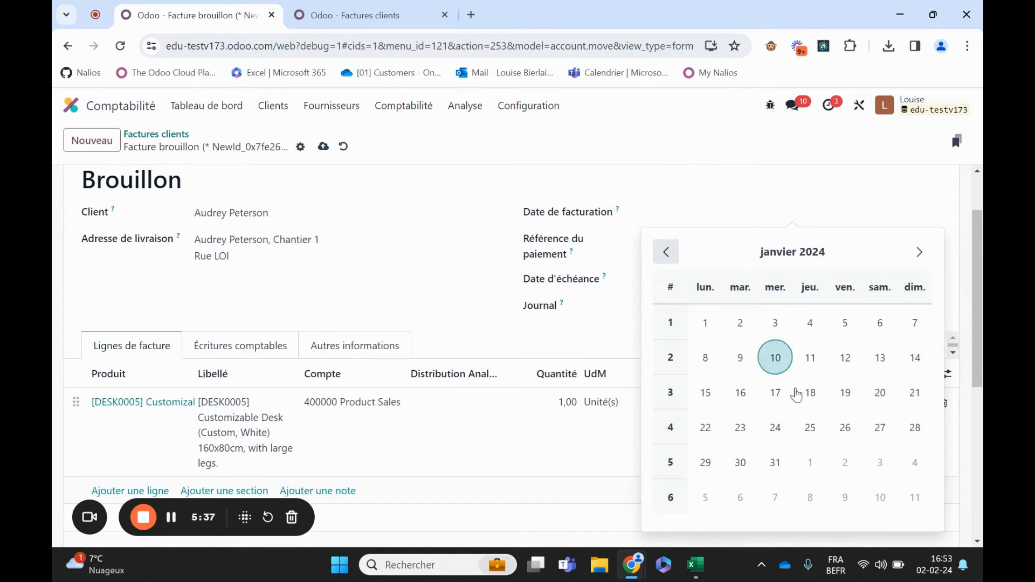
click(809, 392)
click(323, 147)
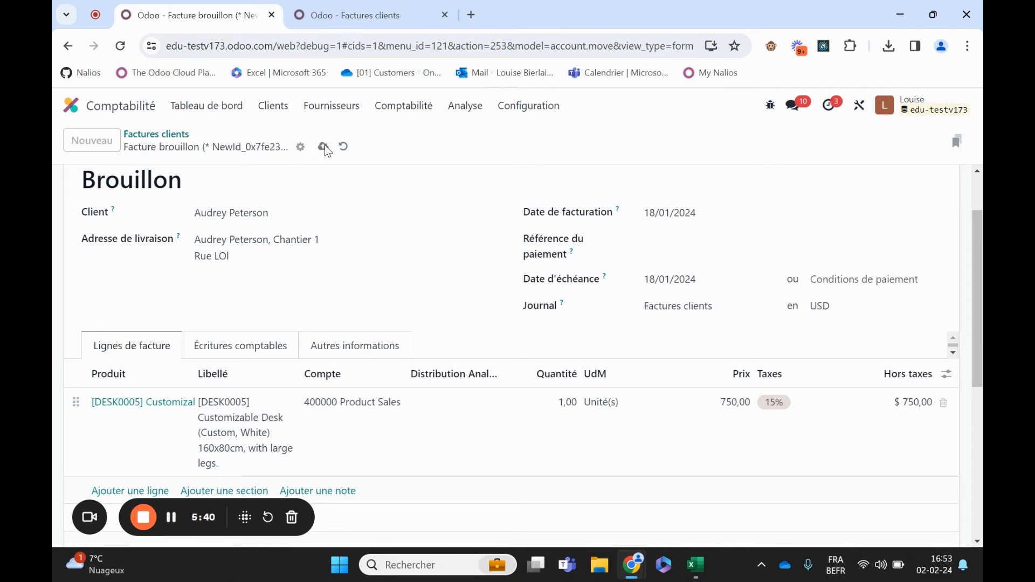
click(90, 182)
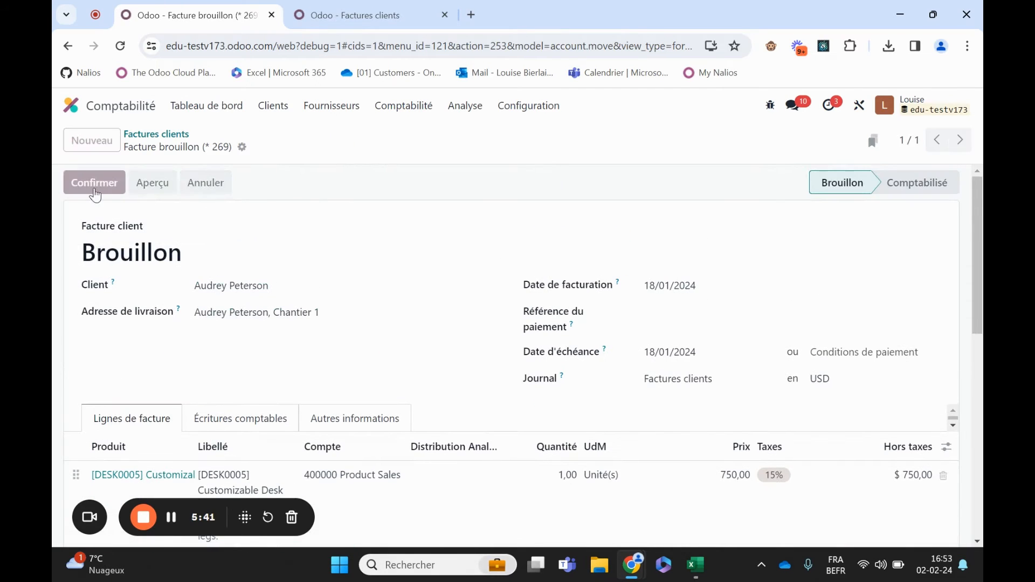
- Open the newly invoiced customer's record in Rapports de relance
click(268, 111)
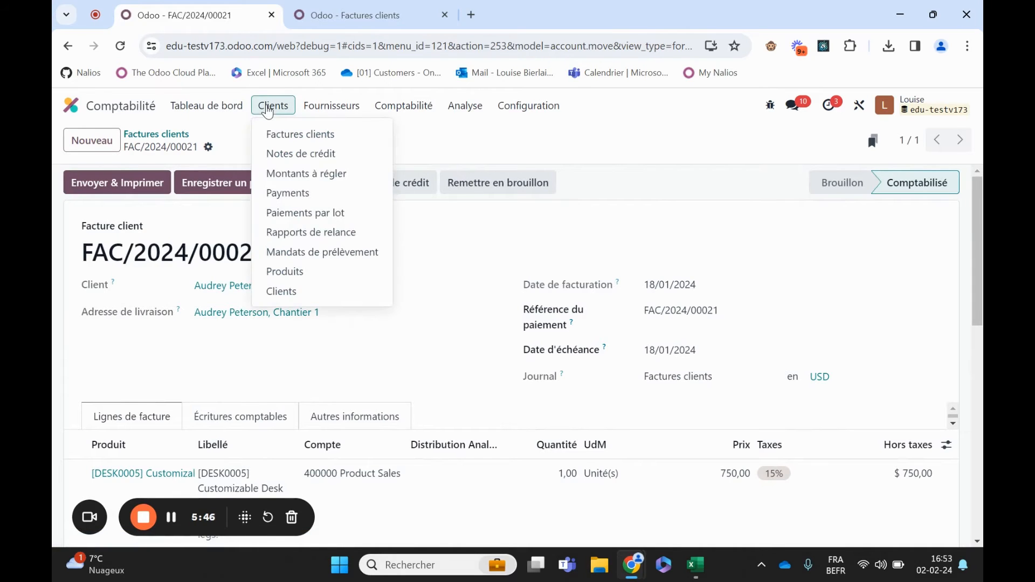
click(291, 232)
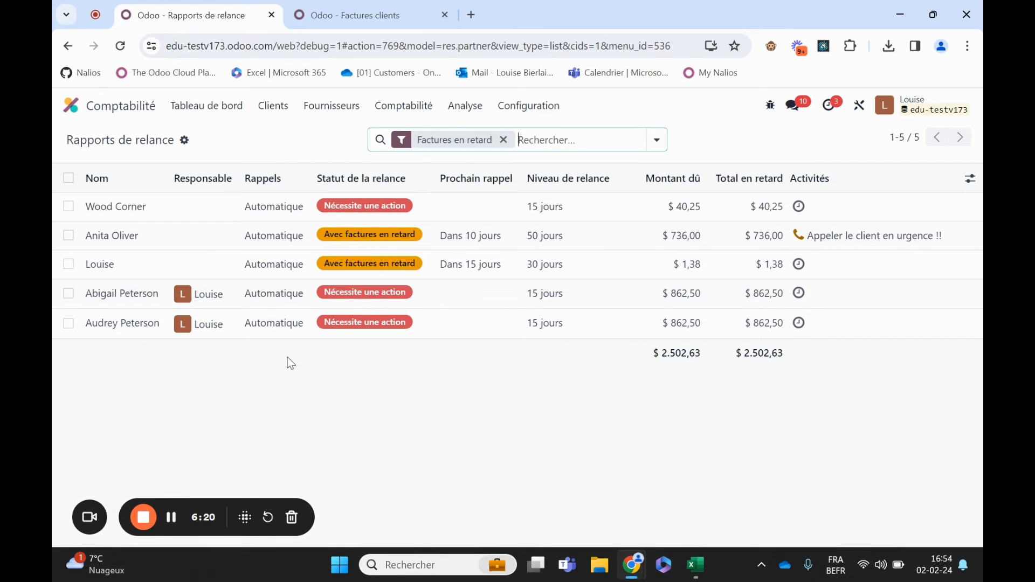
click(250, 334)
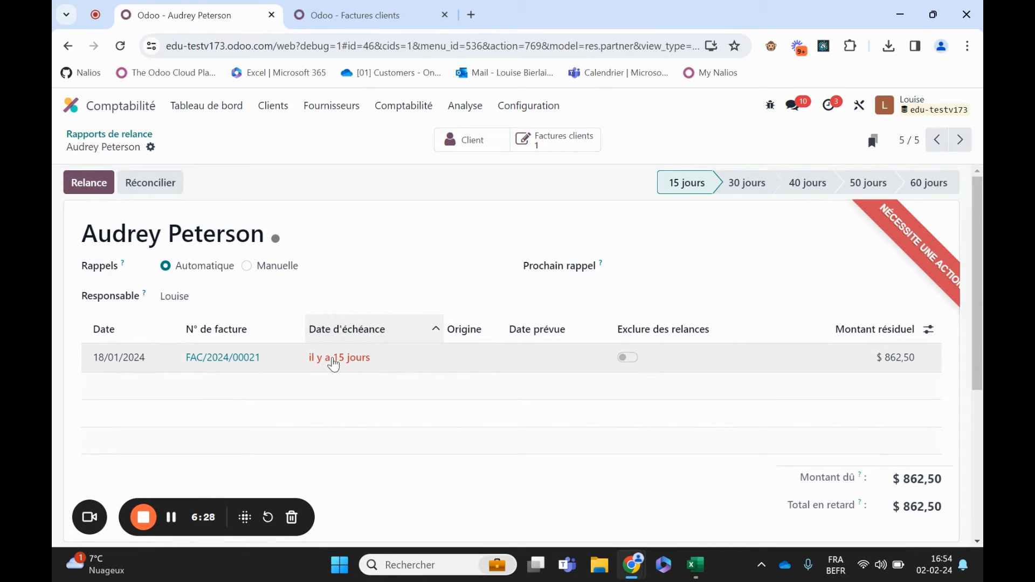
- Start a Relance for the customer with Imprimer disabled, check the reminder's customer name, amount and signature, and send it by email
click(93, 186)
click(178, 222)
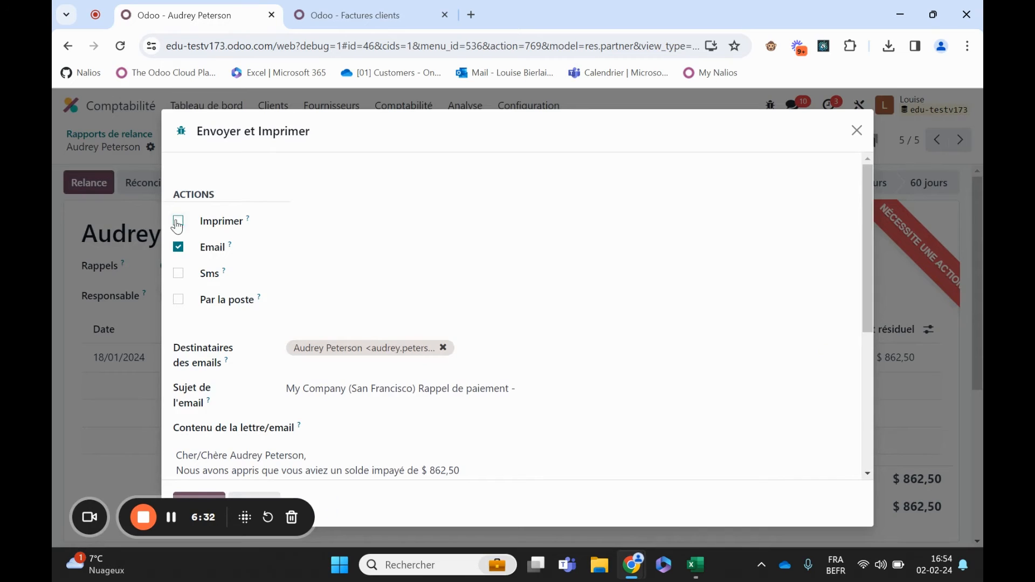
scroll(316, 233, down, 4)
scroll(316, 230, up, 2)
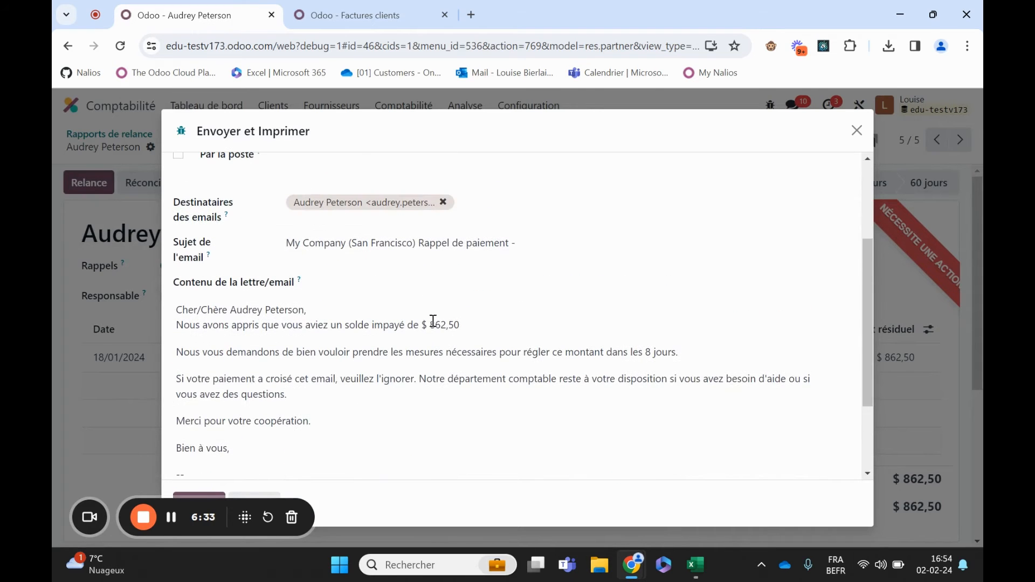
drag(232, 311, 303, 311)
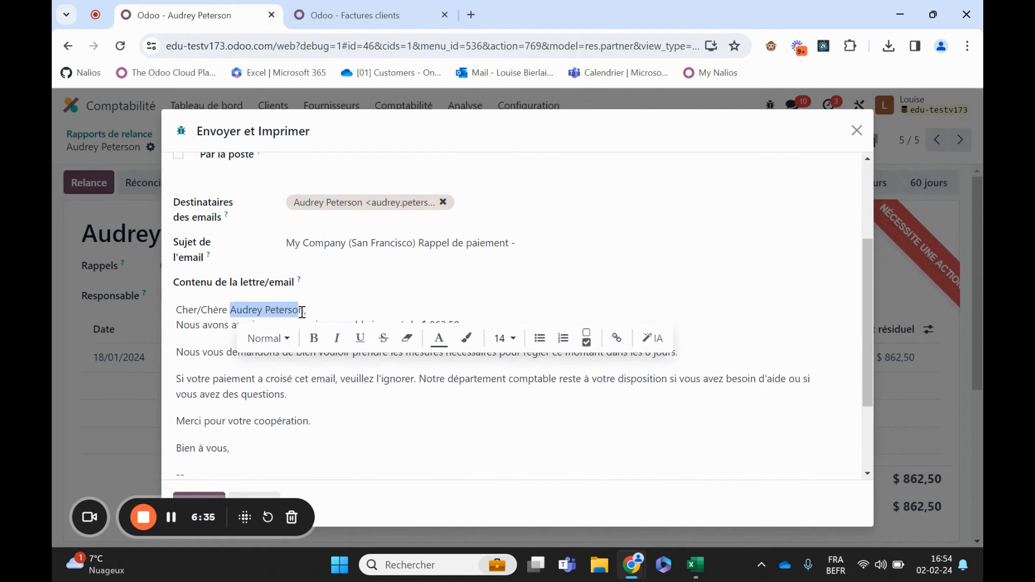
scroll(390, 282, down, 2)
click(420, 250)
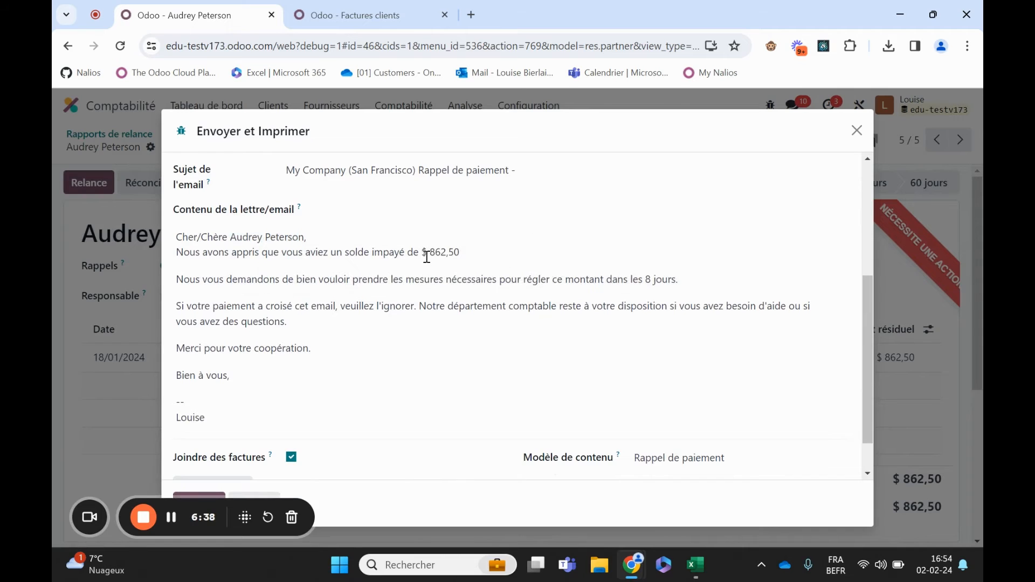
double_click(427, 253)
drag(174, 421, 226, 416)
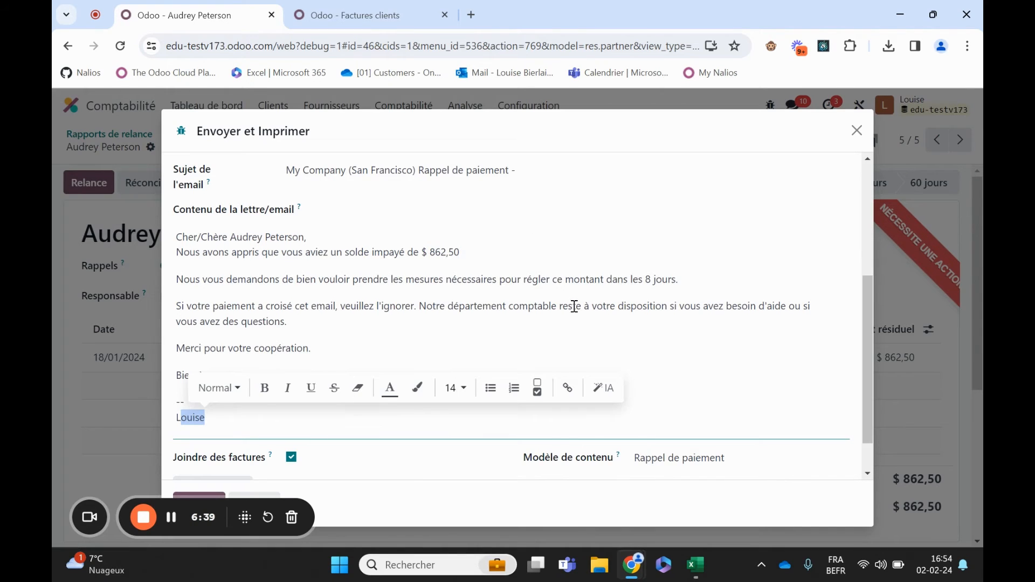
scroll(485, 345, down, 1)
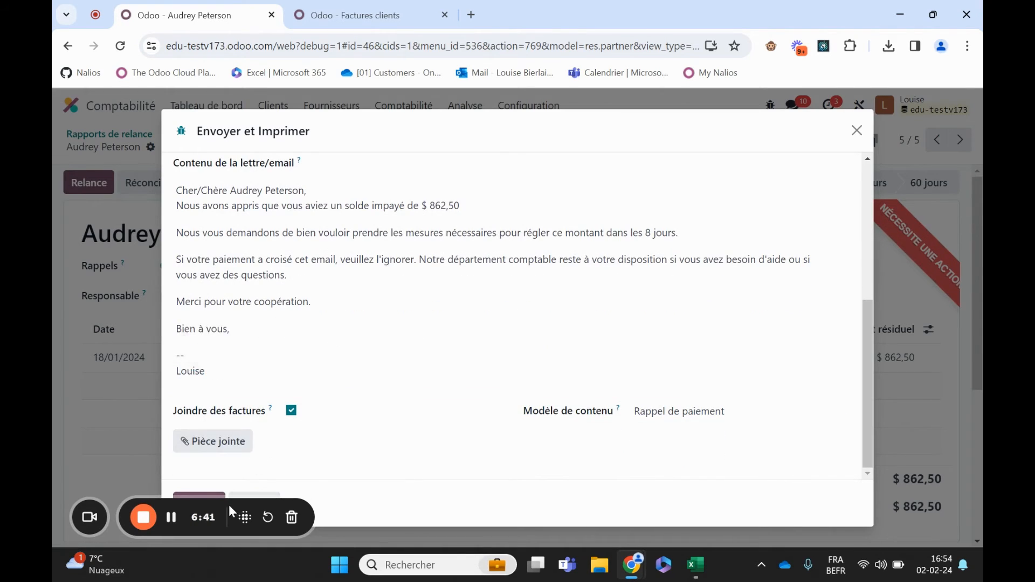
drag(229, 504, 222, 474)
click(199, 504)
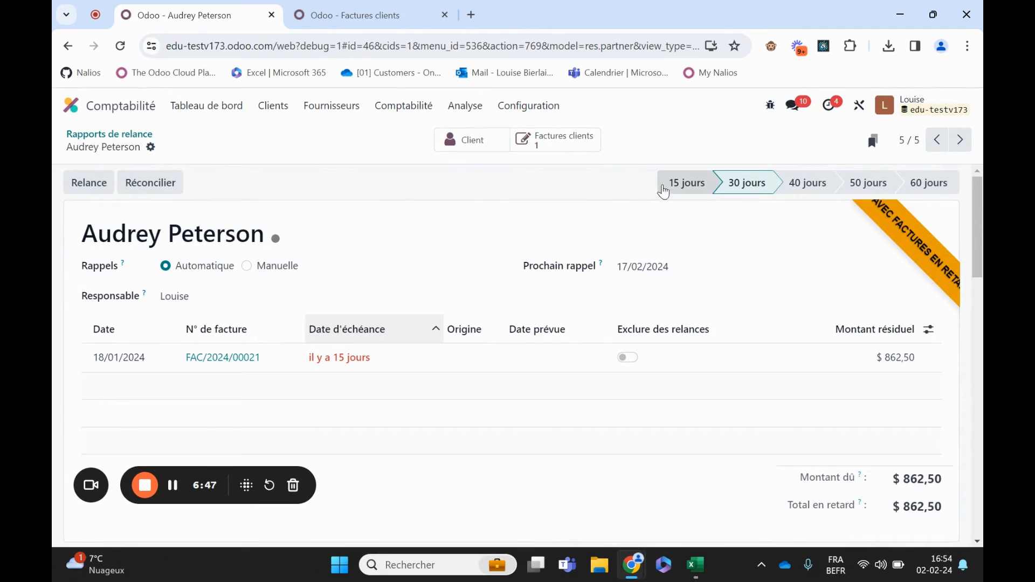
- Return to the Rapports de relance list, reopen the customer's record and read the planned URGENT ! call's assignee and note
mouse_move(749, 194)
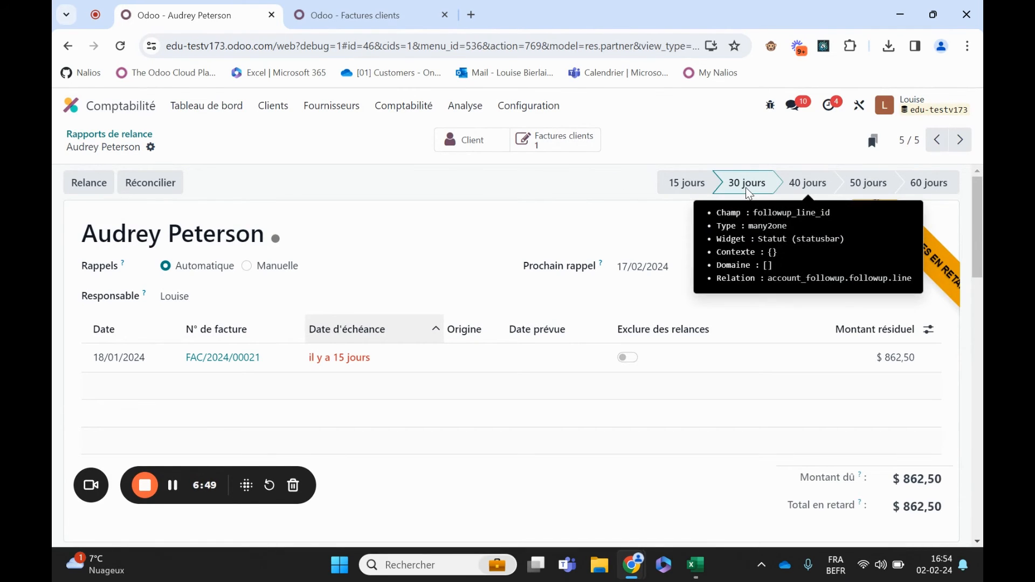
click(129, 135)
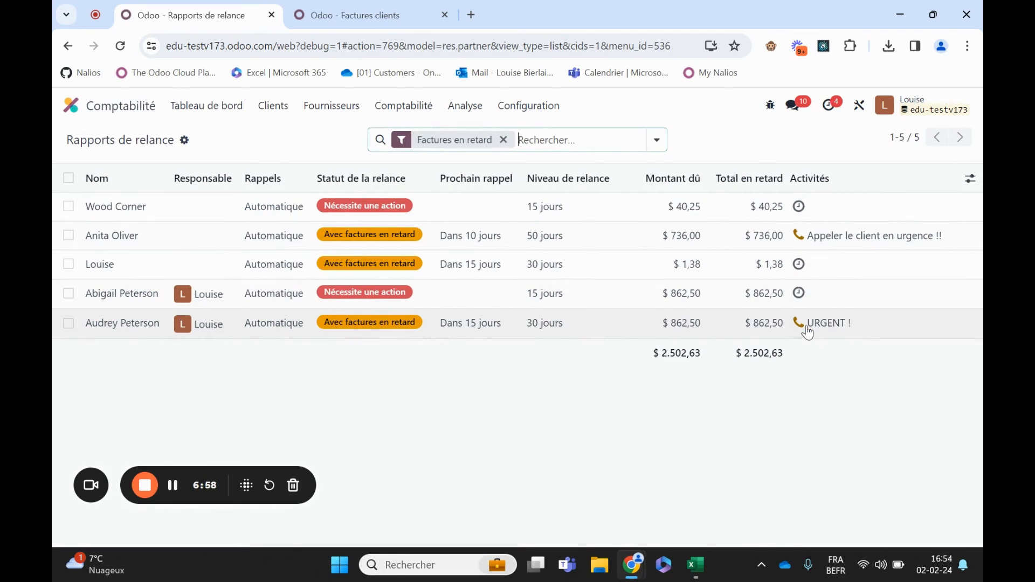
click(825, 330)
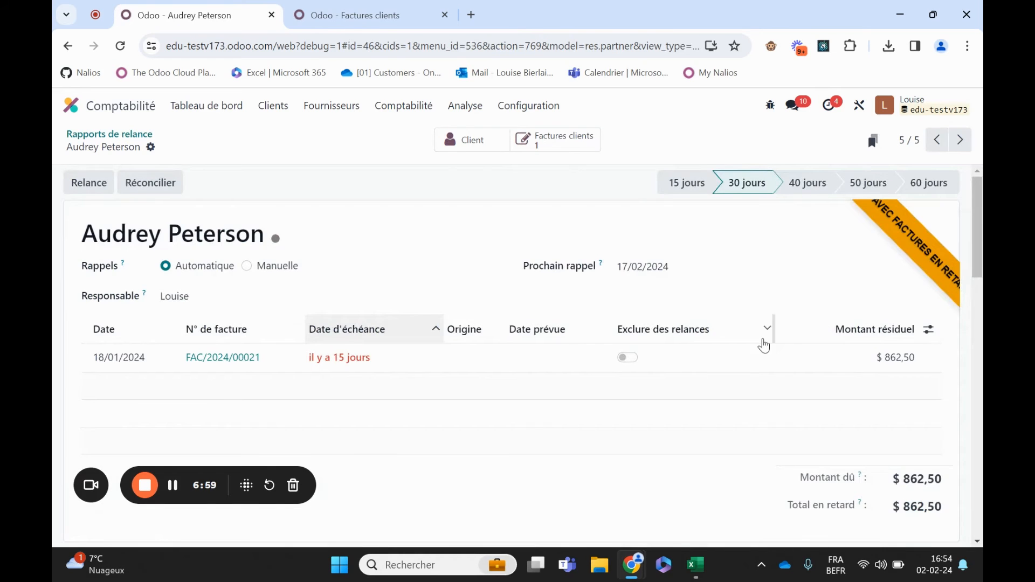
scroll(762, 335, down, 10)
scroll(376, 362, down, 5)
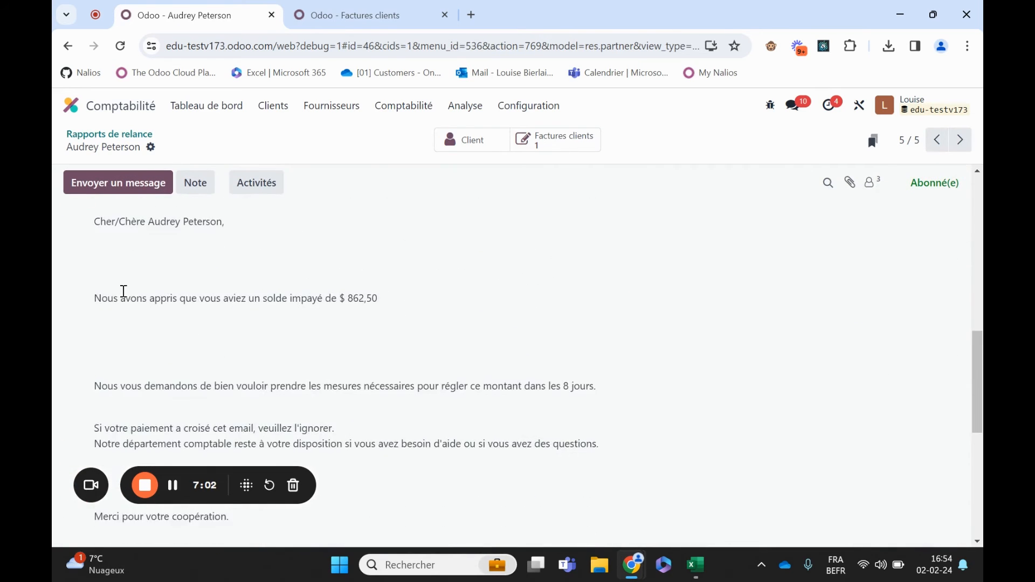
scroll(225, 259, up, 10)
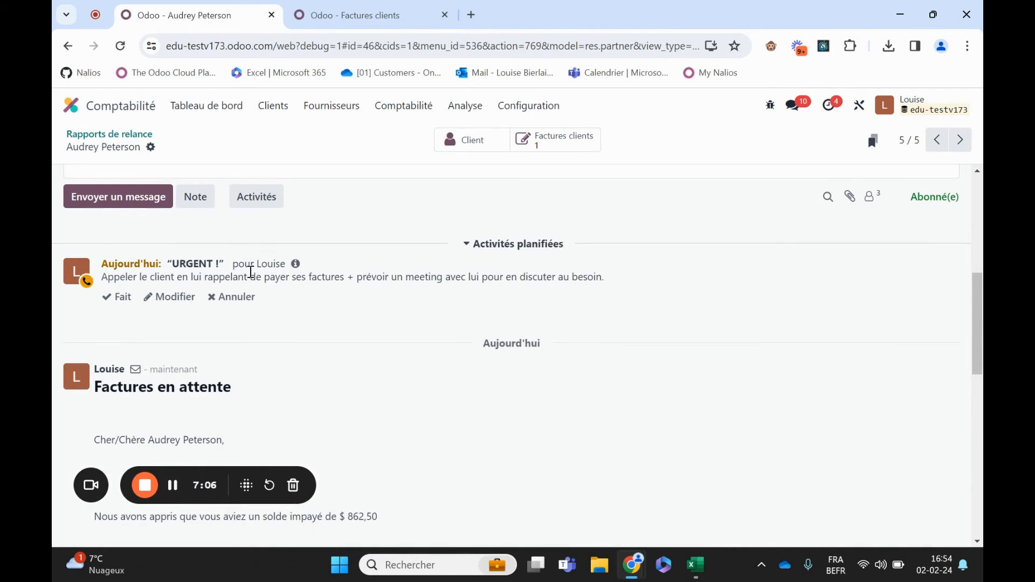
drag(257, 267, 295, 272)
drag(102, 277, 630, 281)
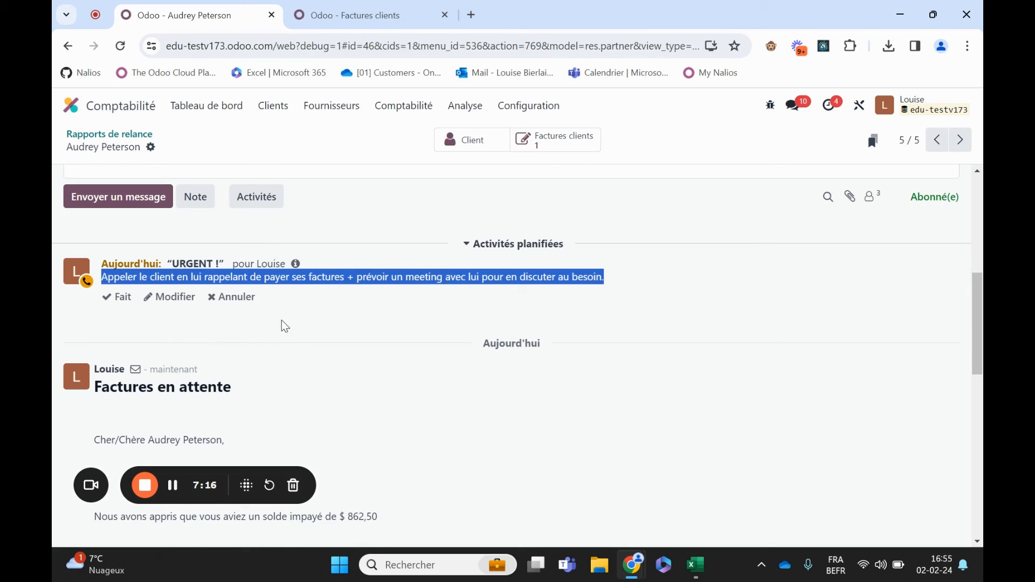
- Mark the planned URGENT ! call as done without a comment, and review the sent Factures en attente email in the history
click(115, 300)
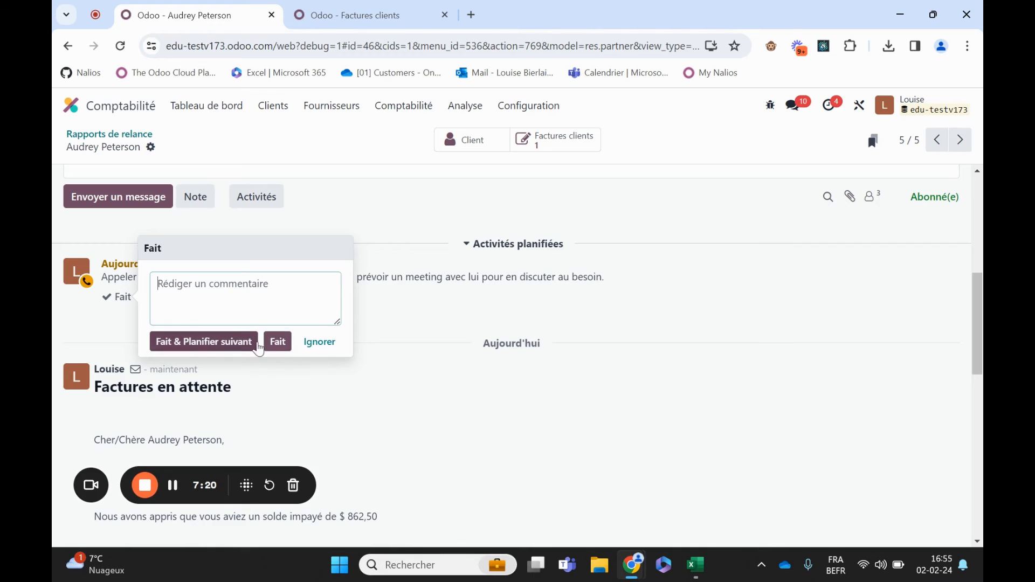
click(277, 342)
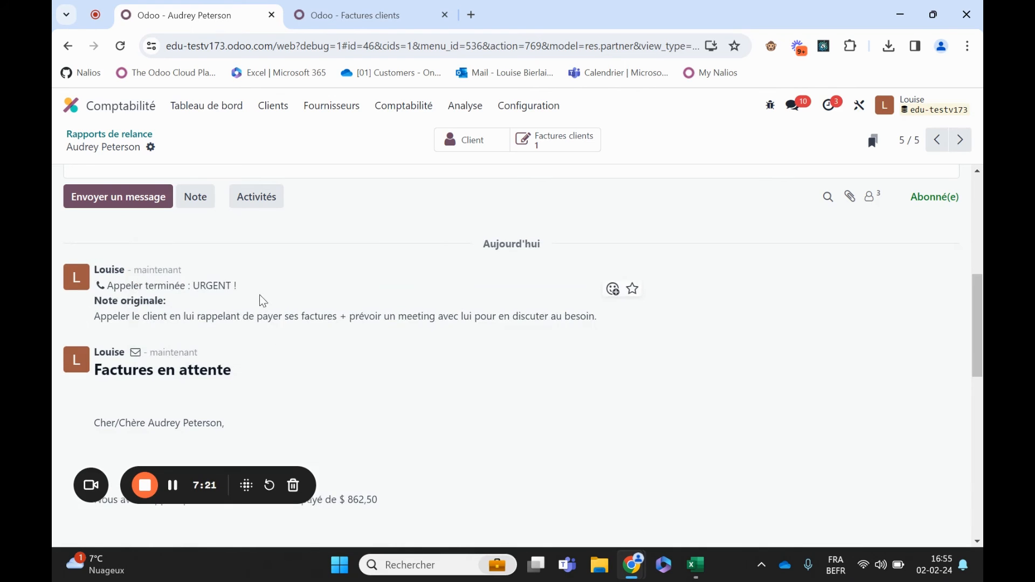
scroll(260, 295, up, 6)
scroll(245, 312, down, 3)
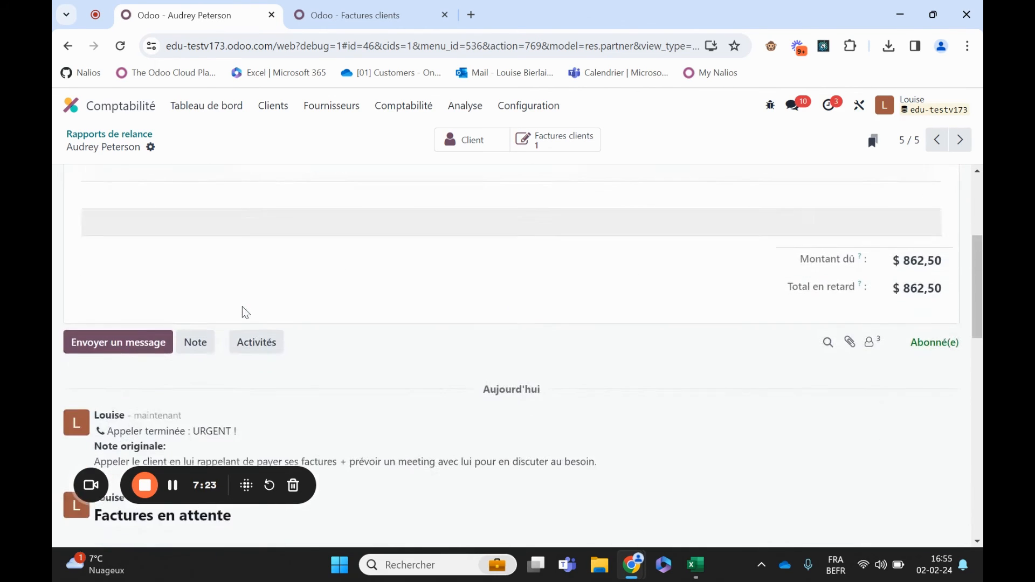
scroll(245, 311, down, 5)
scroll(236, 284, down, 3)
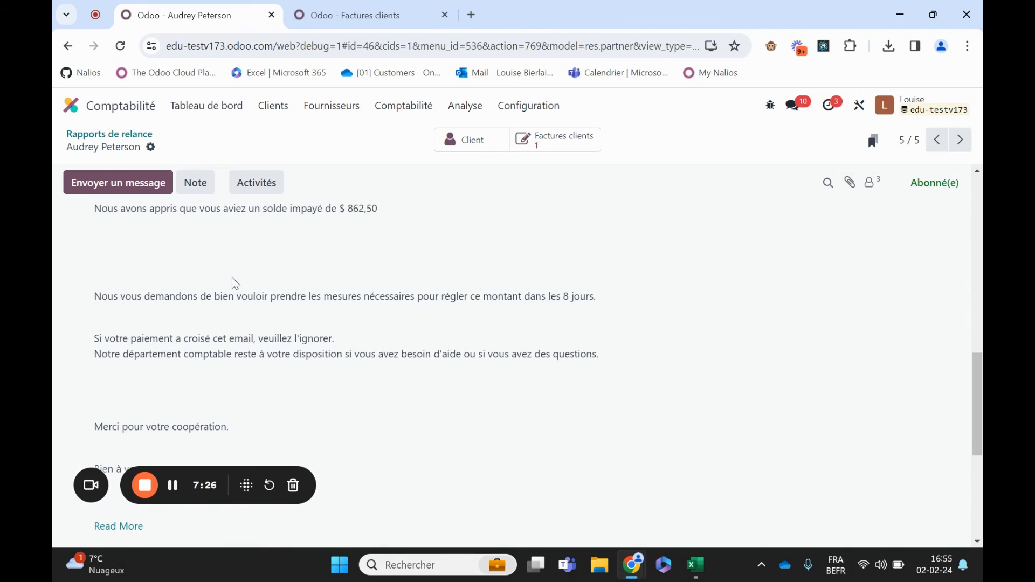
scroll(219, 291, up, 1)
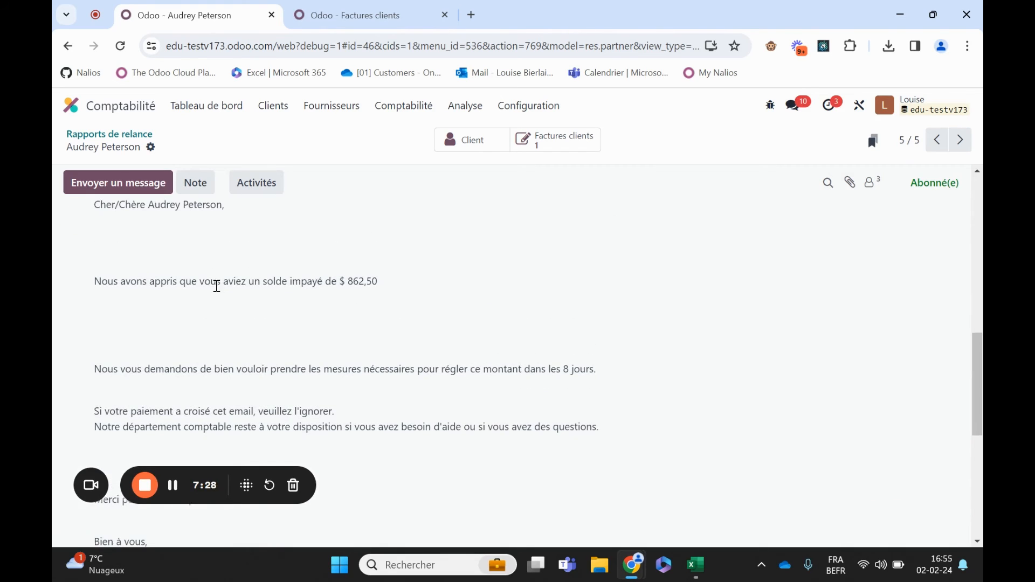
scroll(216, 286, up, 1)
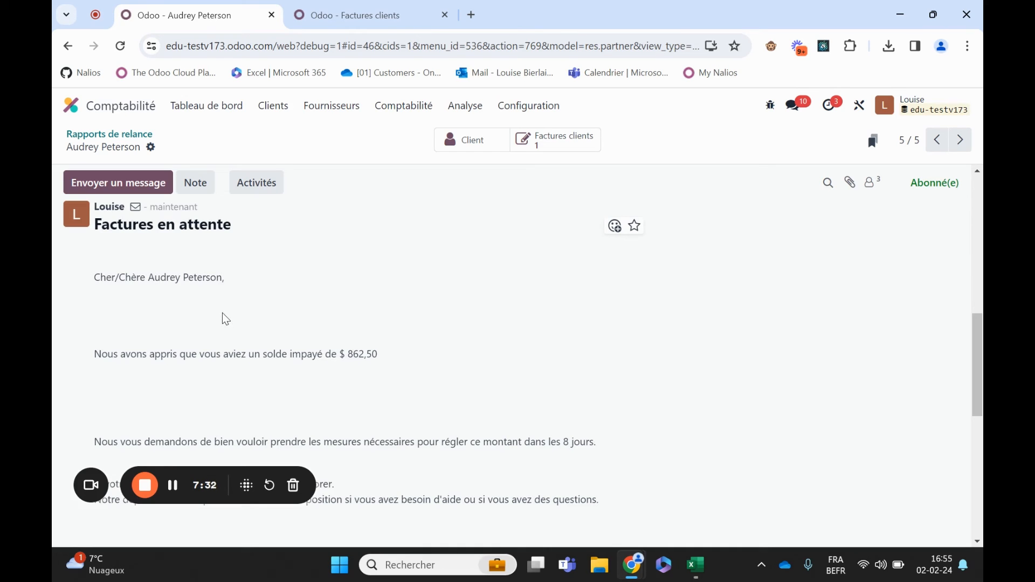
- Read the rest of the sent Factures en attente email and highlight its table of overdue invoices
scroll(219, 323, down, 3)
scroll(213, 339, down, 1)
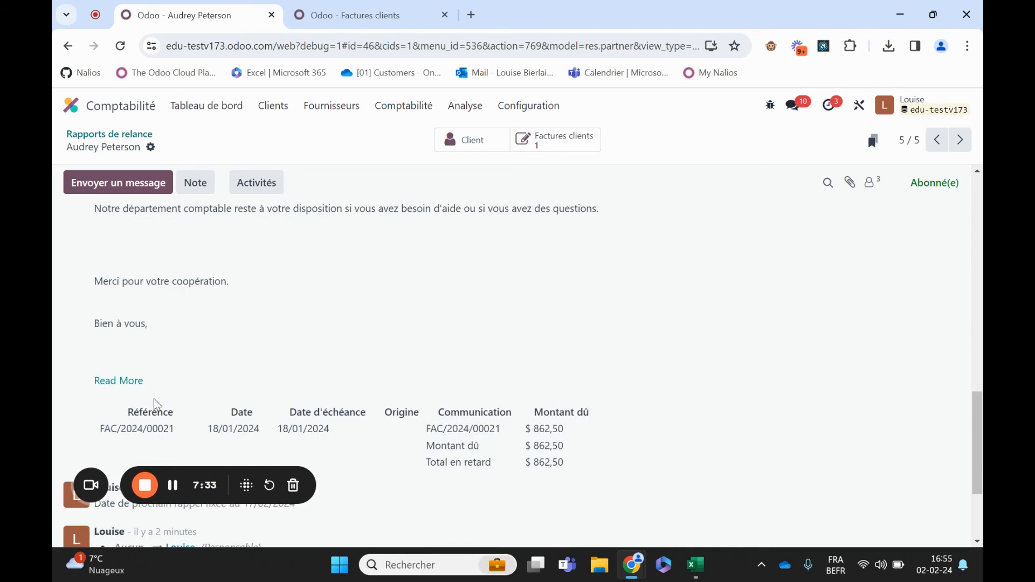
scroll(140, 403, down, 1)
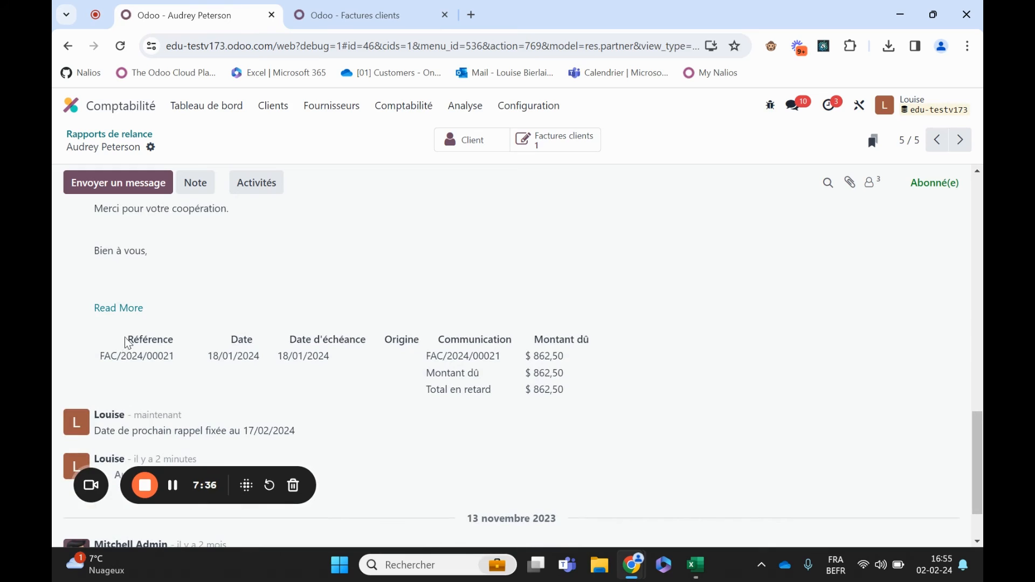
drag(128, 343, 634, 396)
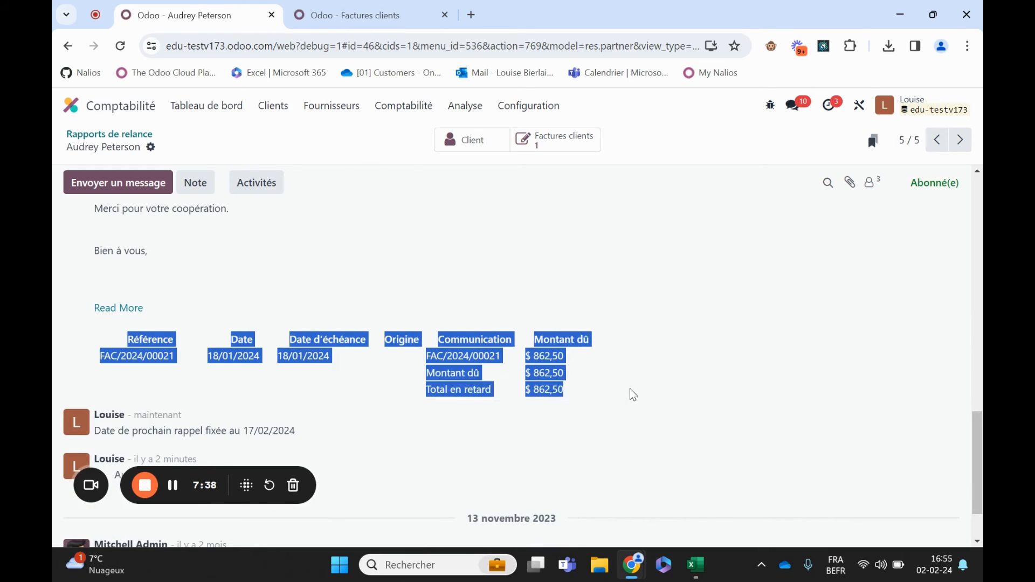
click(245, 387)
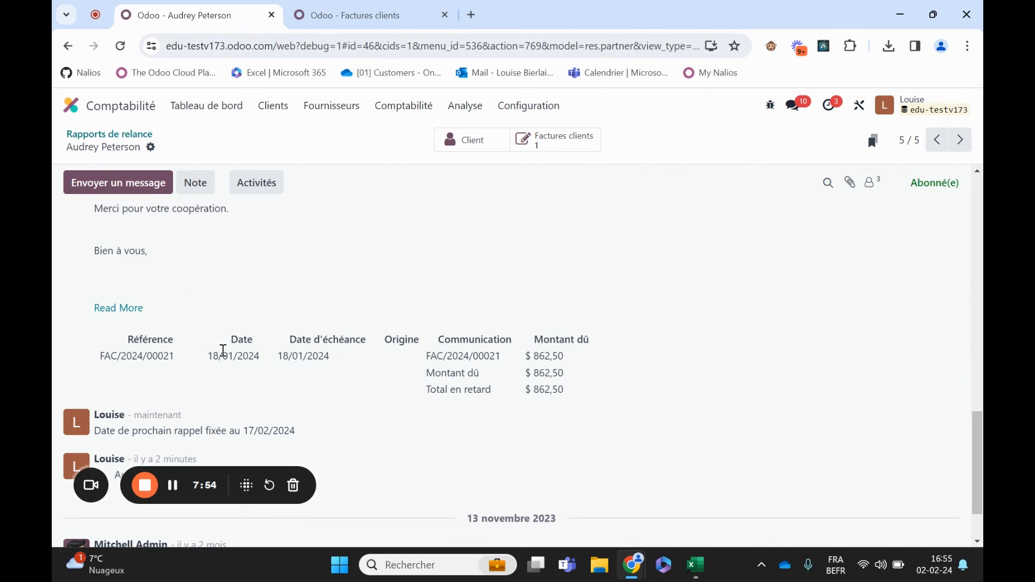
- Return to the Rapports de relance list and open the customer whose Niveau de relance is 50 jours
scroll(205, 338, up, 1)
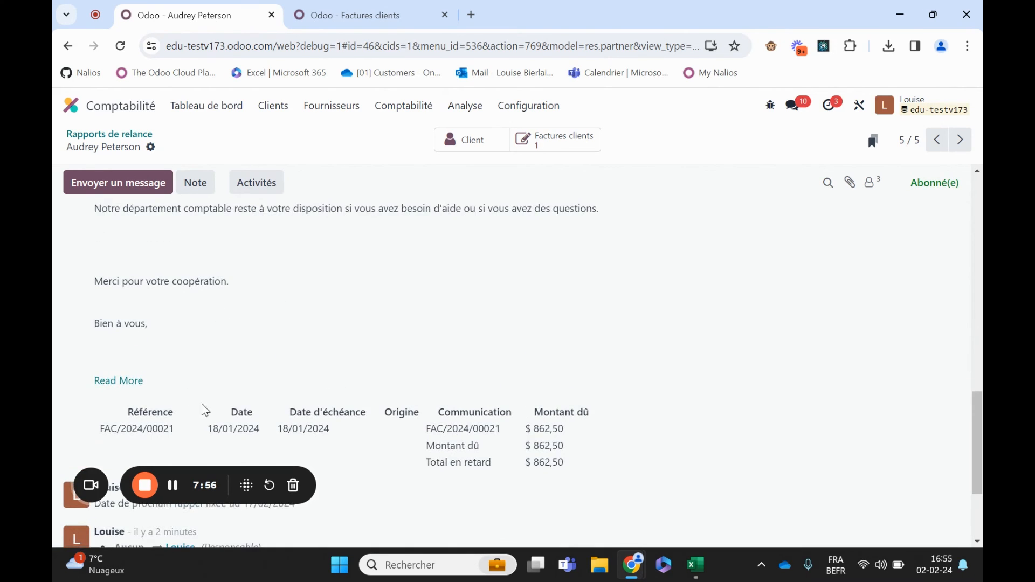
scroll(199, 343, up, 5)
scroll(203, 345, up, 10)
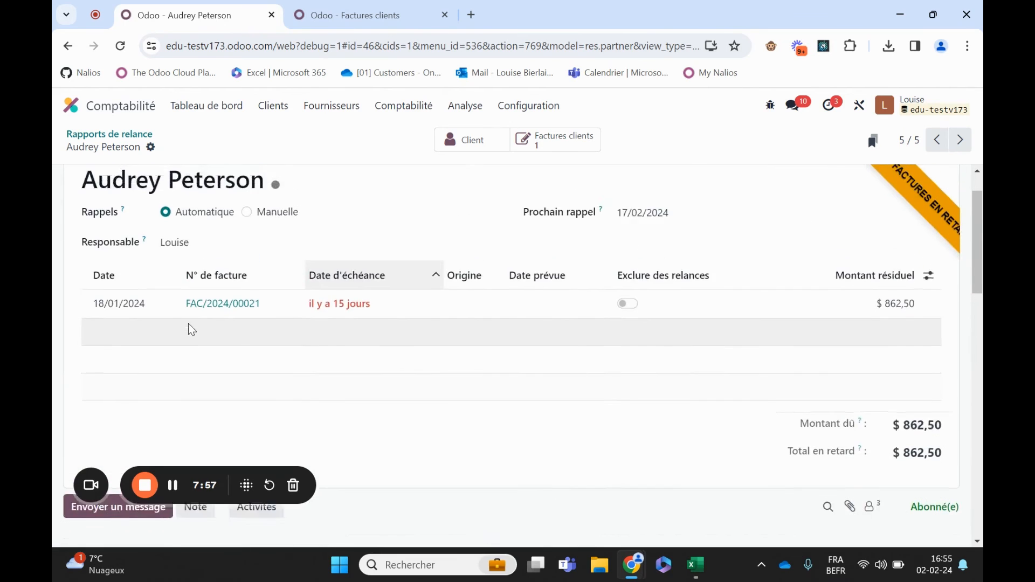
click(130, 142)
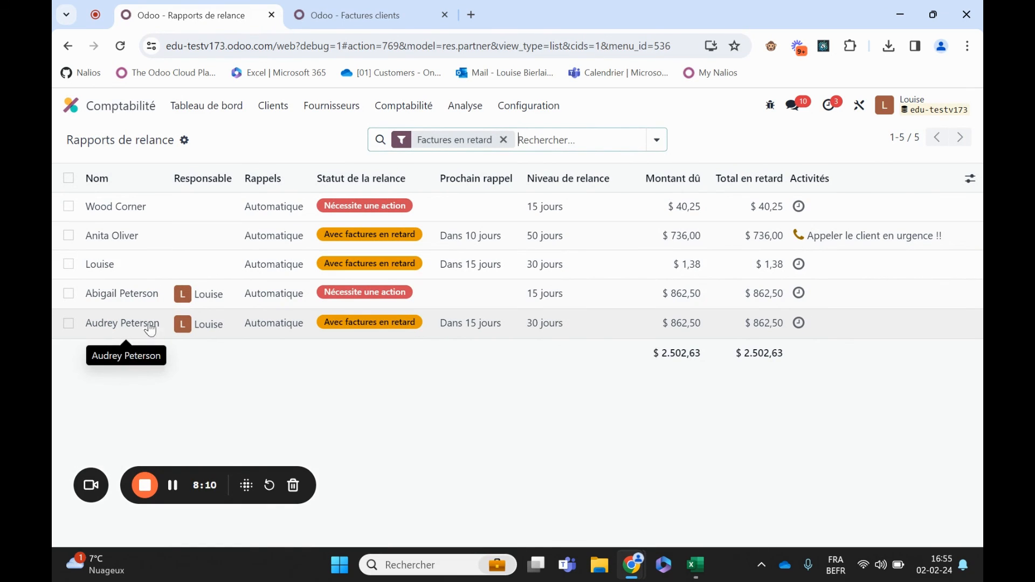
click(140, 240)
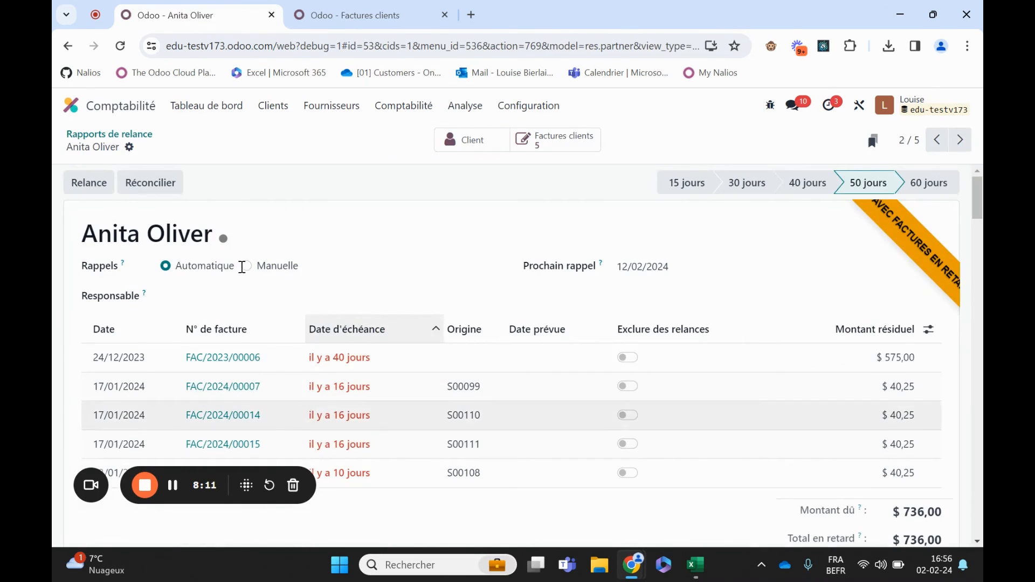
- Compare the customer's overdue invoices and exclude the one dated 24/12/2023 from follow-ups with Exclure des relances
scroll(180, 435, down, 1)
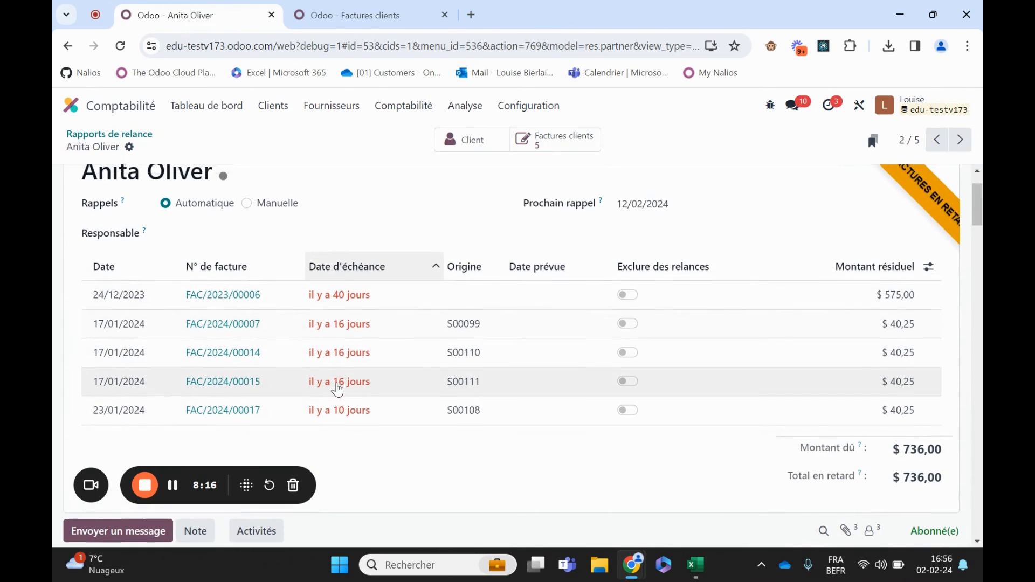
scroll(339, 386, up, 1)
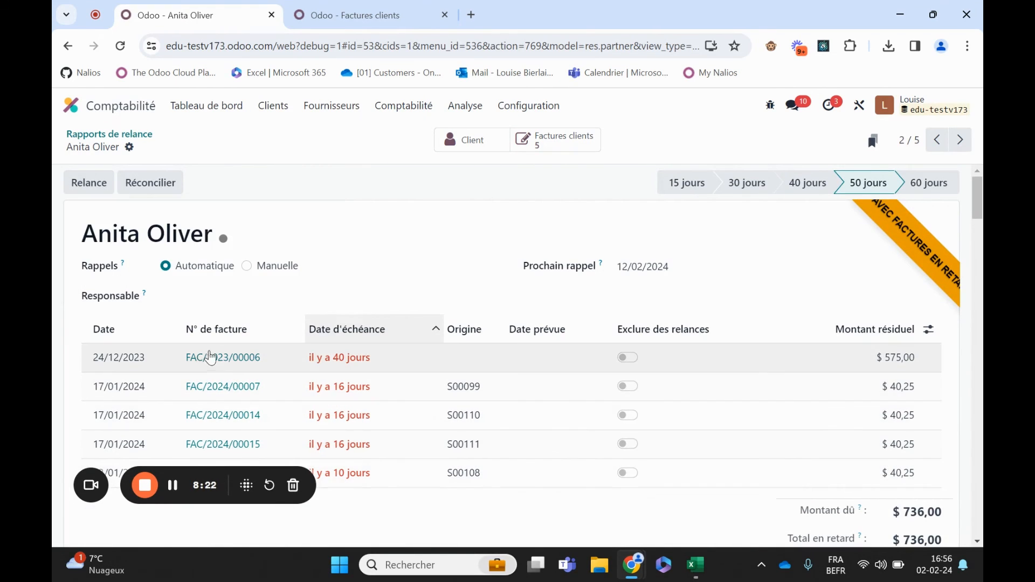
scroll(429, 383, down, 1)
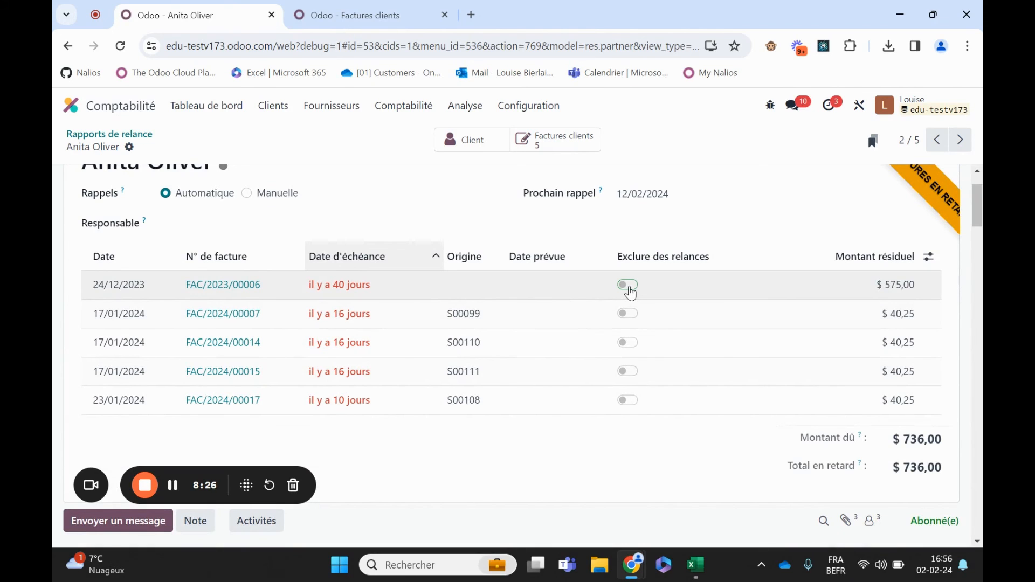
click(629, 289)
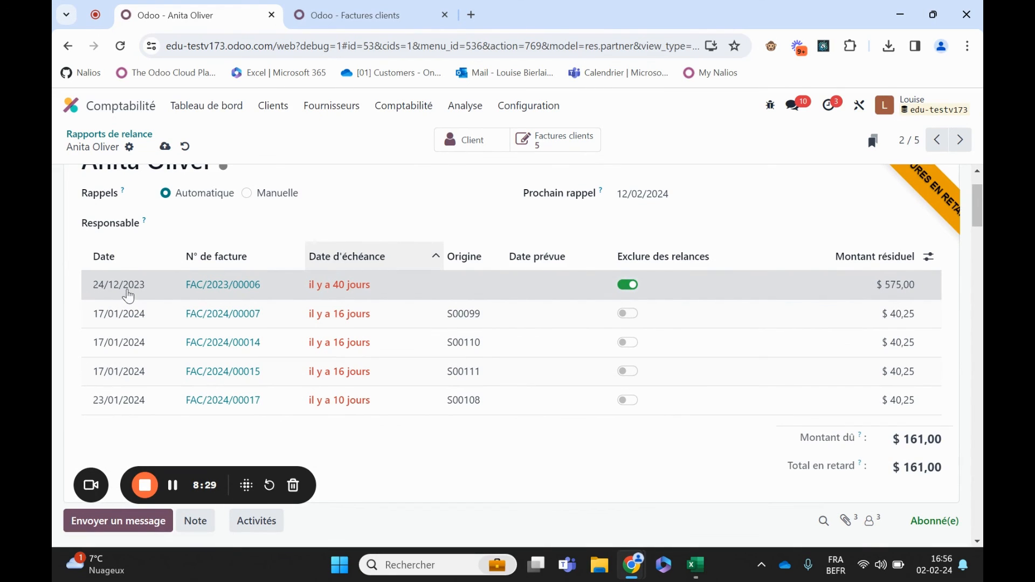
- Start a Relance for this customer with Imprimer disabled, check the message and attached invoices, and send it by email
scroll(129, 294, up, 1)
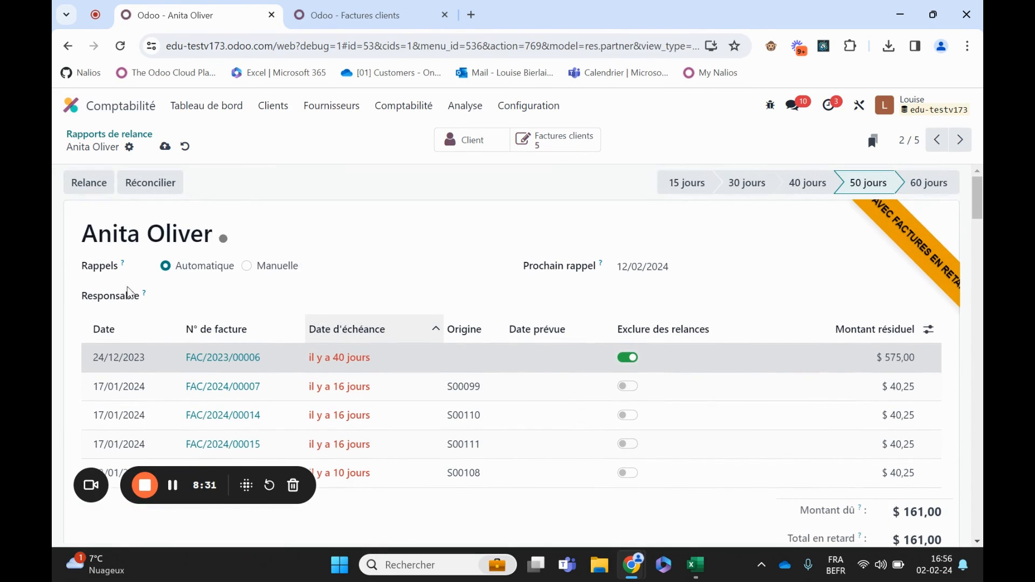
click(92, 183)
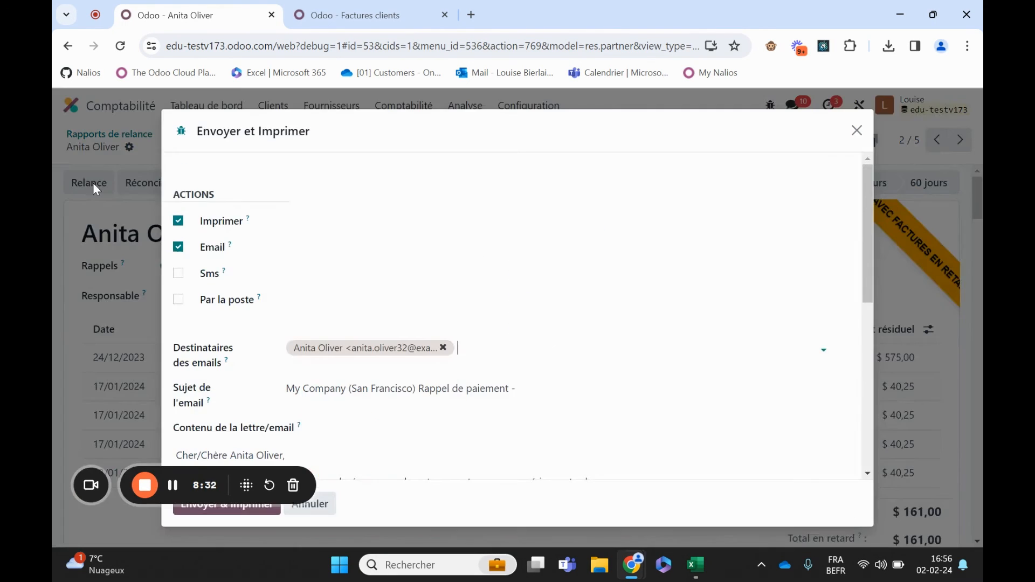
click(178, 221)
scroll(370, 327, down, 6)
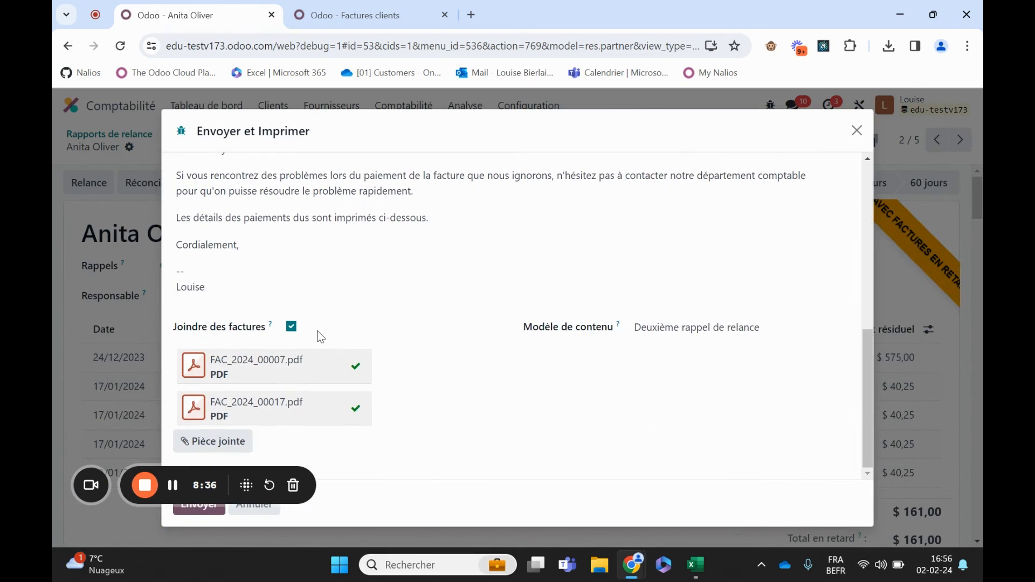
mouse_move(231, 480)
mouse_down()
mouse_move(231, 438)
mouse_move(225, 474)
mouse_up()
click(199, 504)
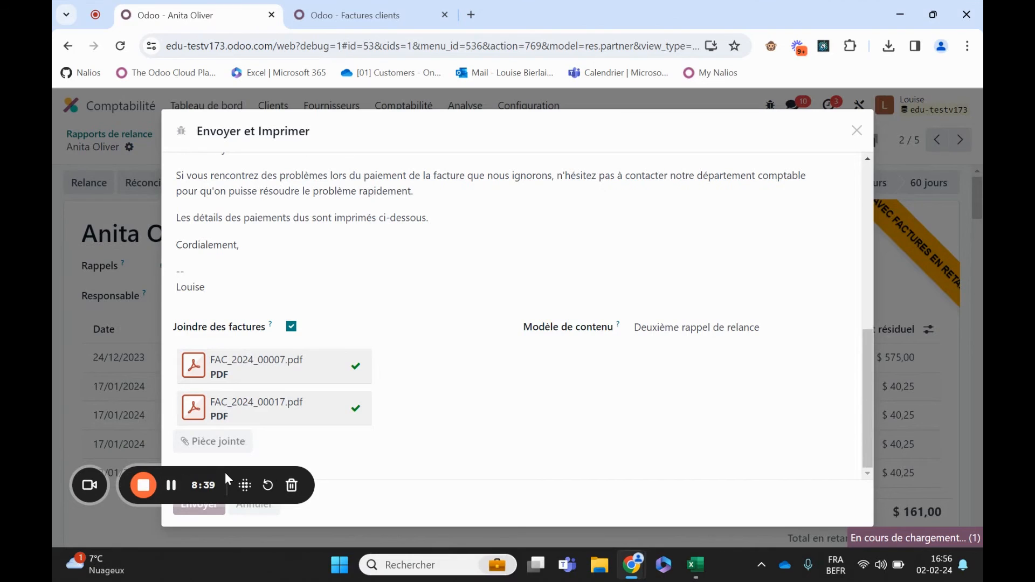
- Read the newly sent Factures en attente email in the history, including its invoice table and PDF attachments
scroll(383, 299, down, 6)
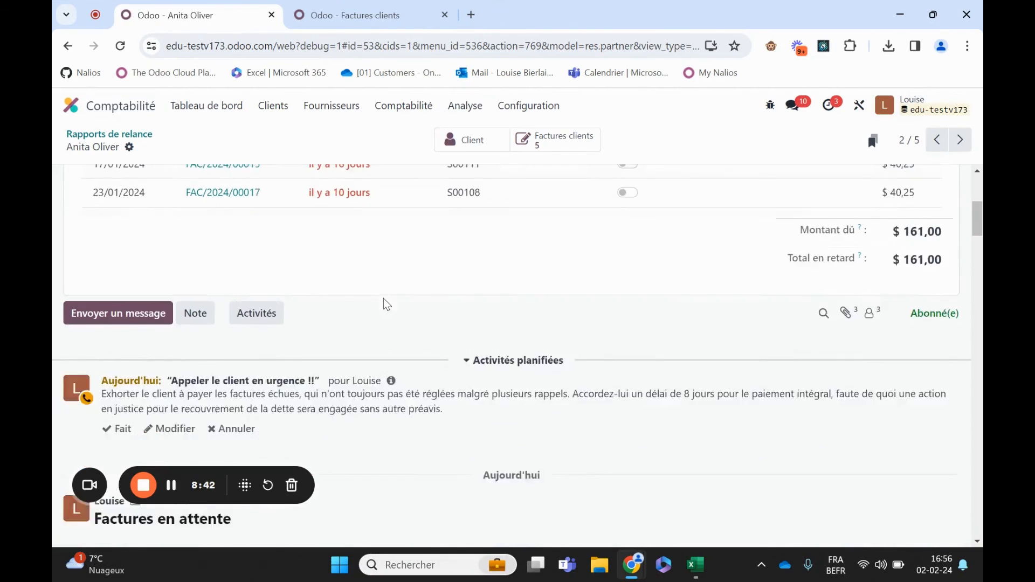
scroll(384, 298, down, 4)
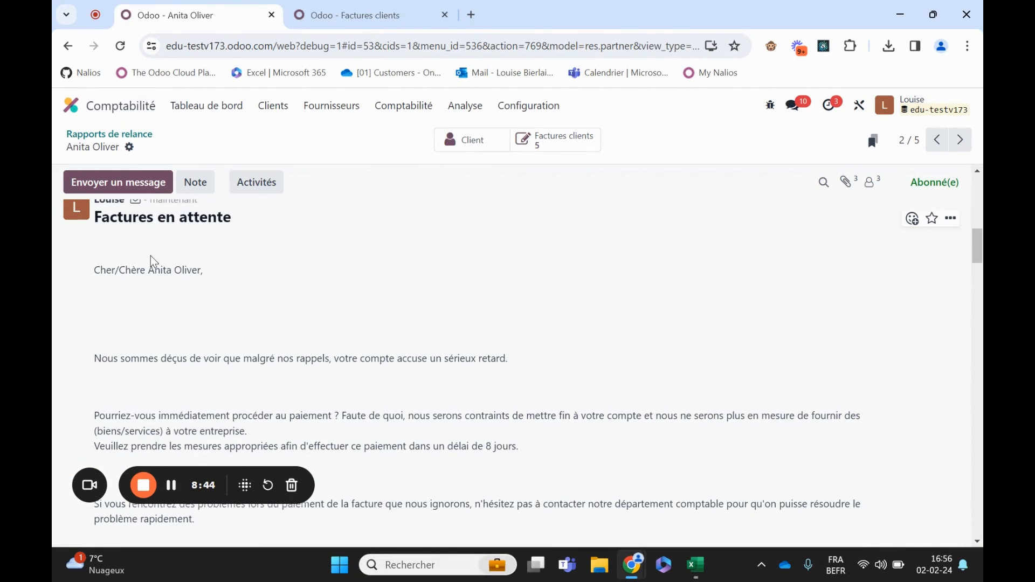
scroll(116, 256, down, 8)
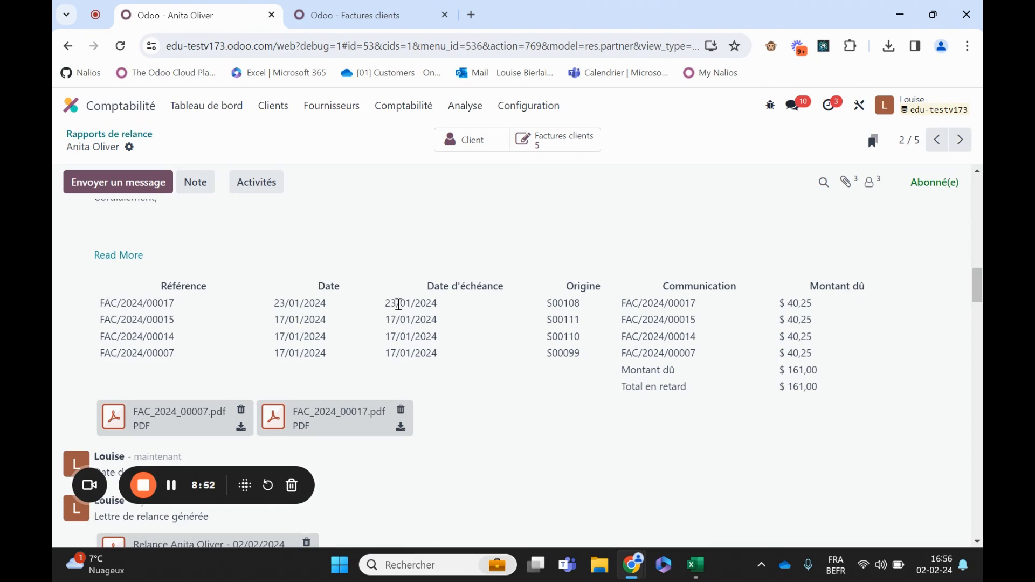
- Check the customer's planned call and current follow-up level, and return to the Odoo apps home screen
scroll(386, 298, up, 15)
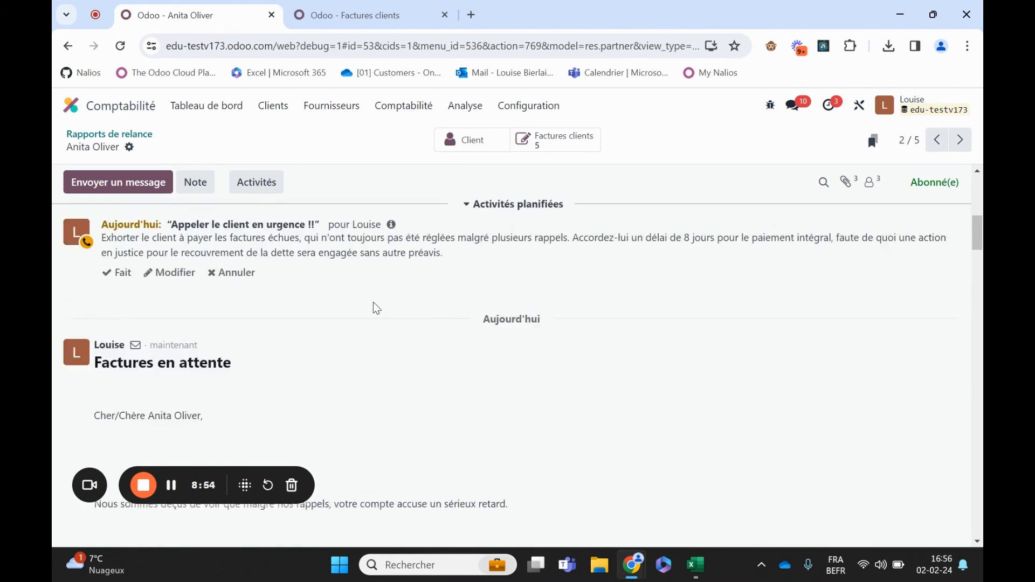
scroll(274, 316, up, 3)
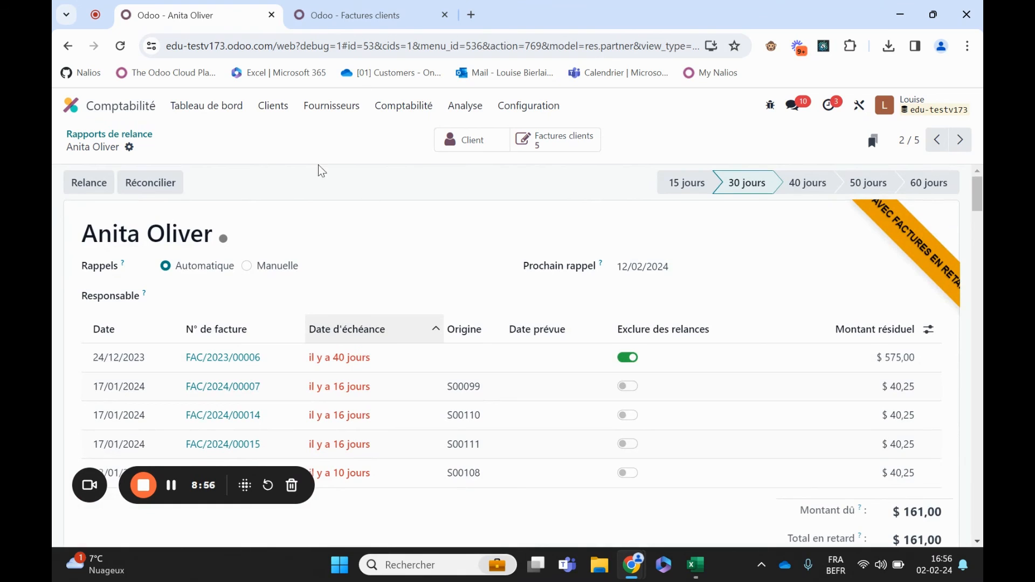
click(153, 135)
click(74, 107)
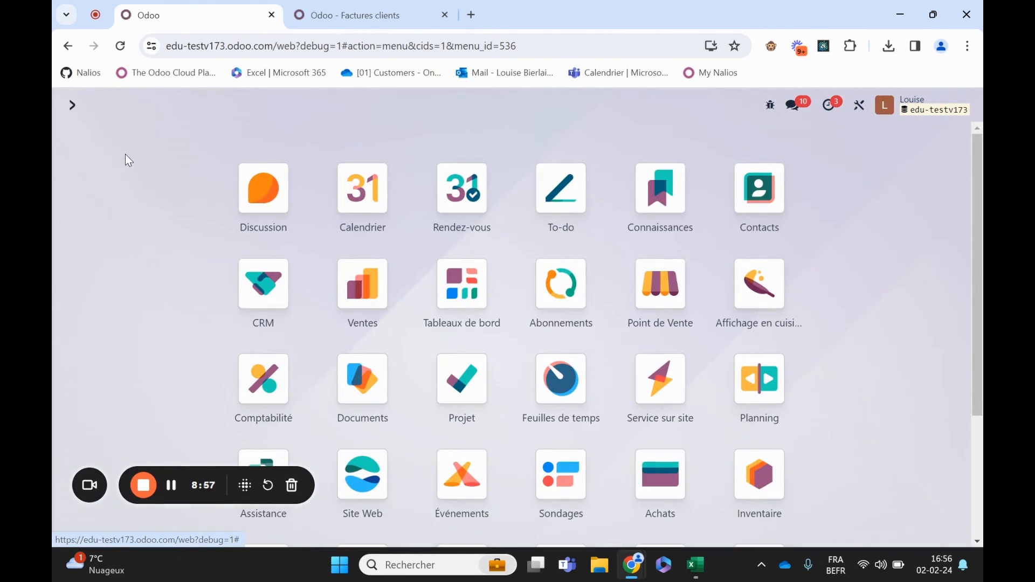